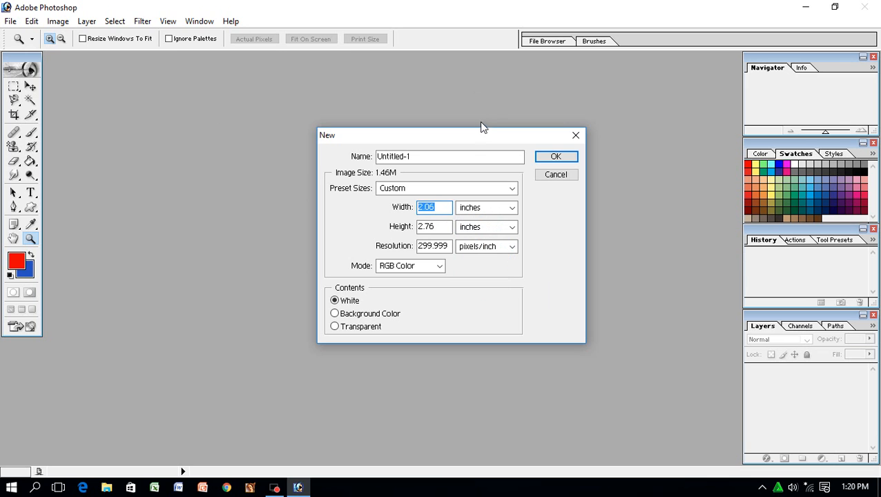
Step: Create a new RGB document 2 inches wide and 2 inches high at 300 pixels/inch with white contents
key("BackSpace")
double_click(432, 227)
type("2")
key("Tab")
type("300")
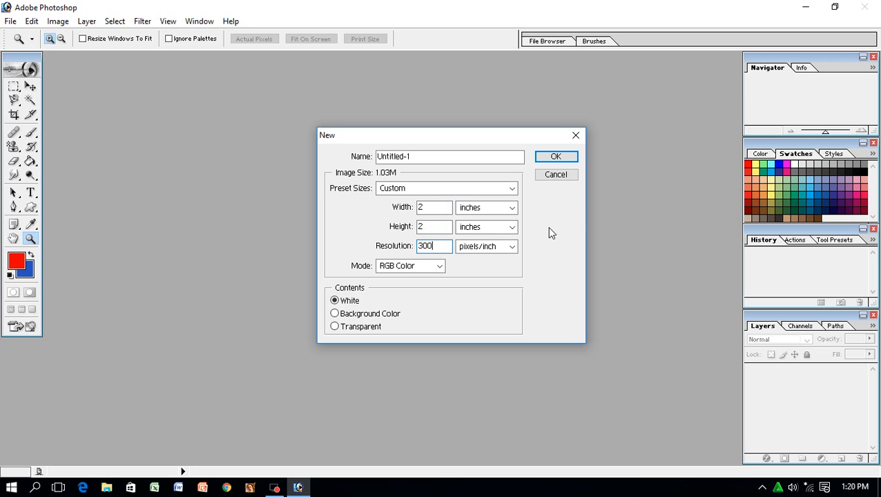
left_click(554, 157)
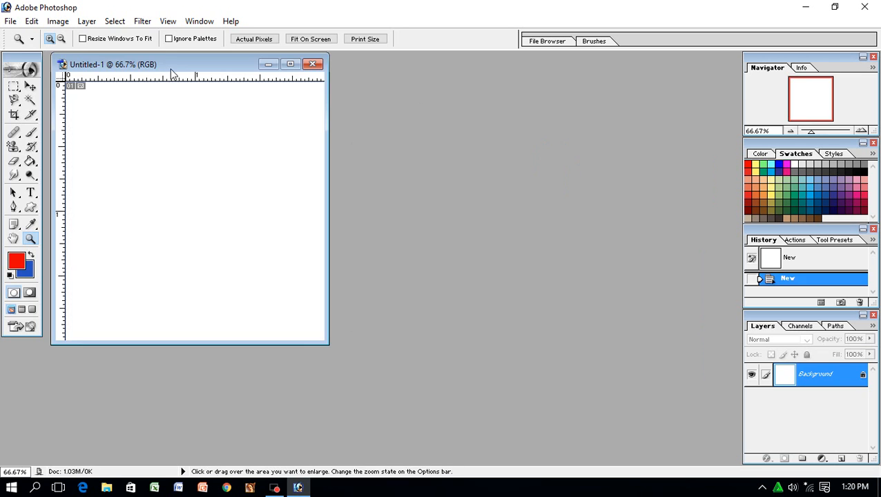
Step: Display the blank document in full screen mode with the menu bar kept, and add a new layer
left_click_drag(199, 65, 422, 67)
left_click(22, 310)
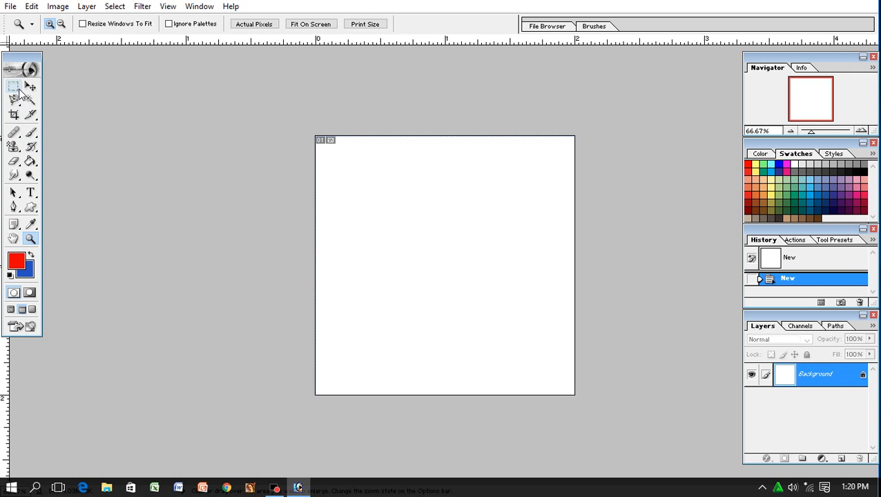
left_click(841, 459)
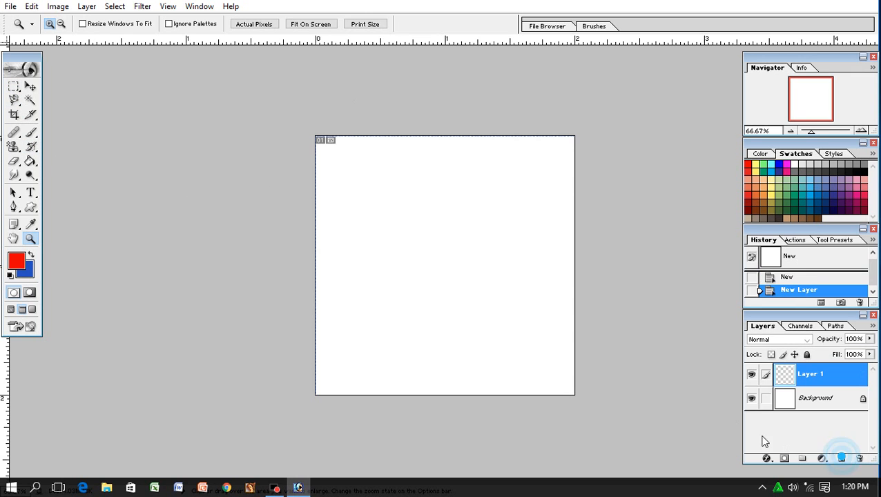
Step: Select a very thin vertical strip running from the canvas's upper edge to just below its middle, left of centre
left_click(14, 86)
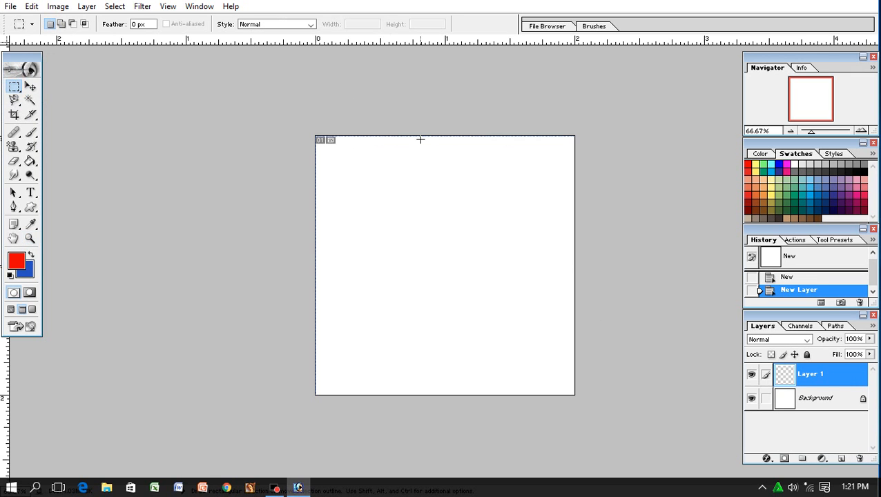
left_click_drag(420, 137, 429, 161)
left_click_drag(422, 270, 422, 270)
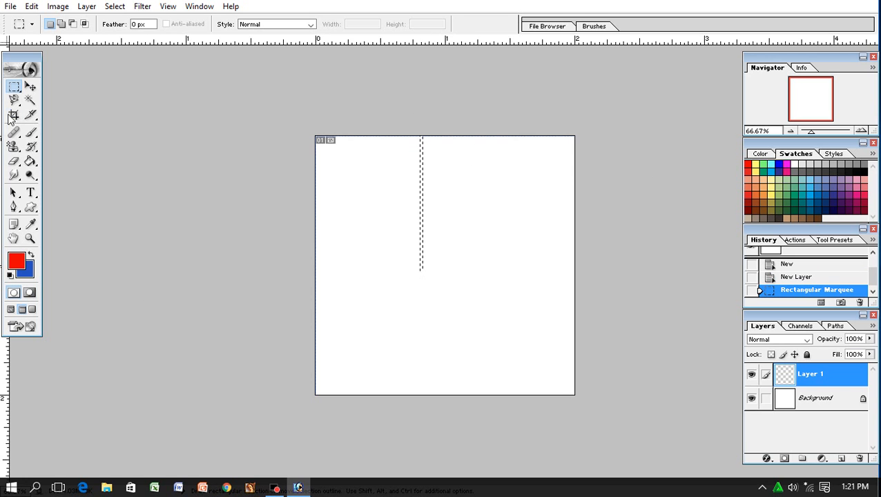
Step: Paint the selected strip red using the Brush tool at size 100, and deselect it
left_click(30, 132)
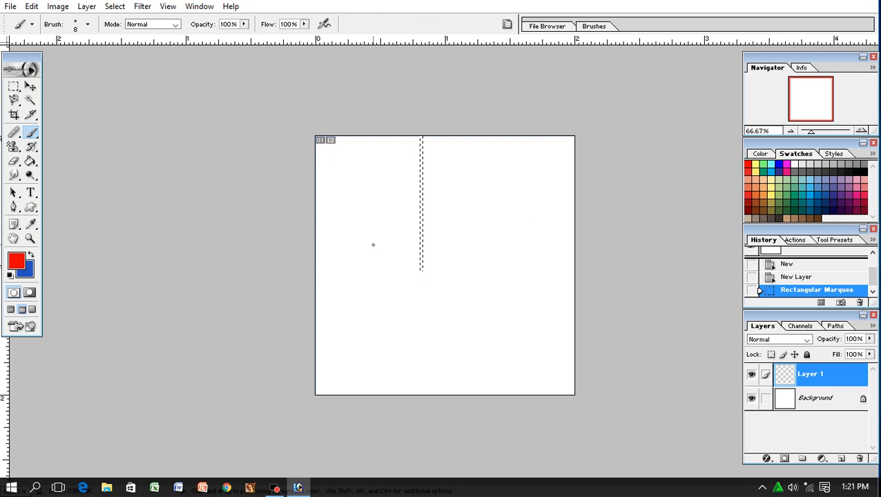
key("bracketright")
key("bracketright")
key("bracketright")
key("bracketright")
key("bracketright")
key("bracketright")
key("bracketright")
key("bracketright")
key("bracketright")
key("bracketright")
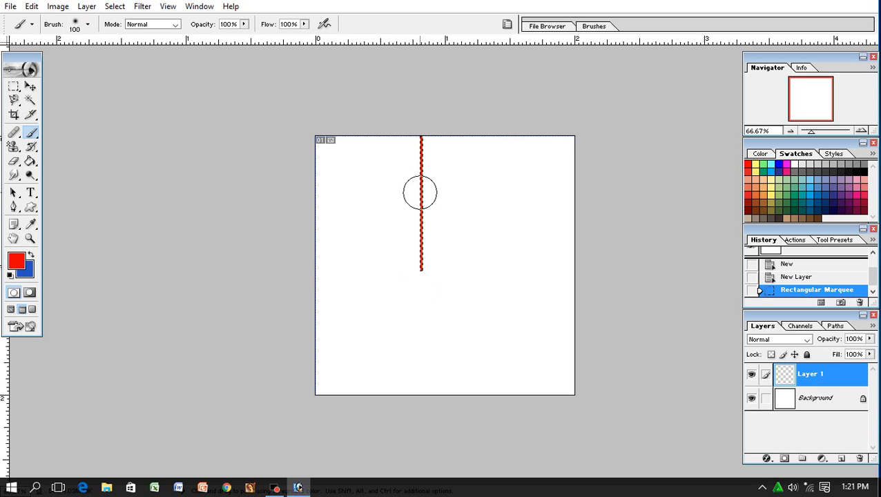
left_click_drag(431, 93, 453, 285)
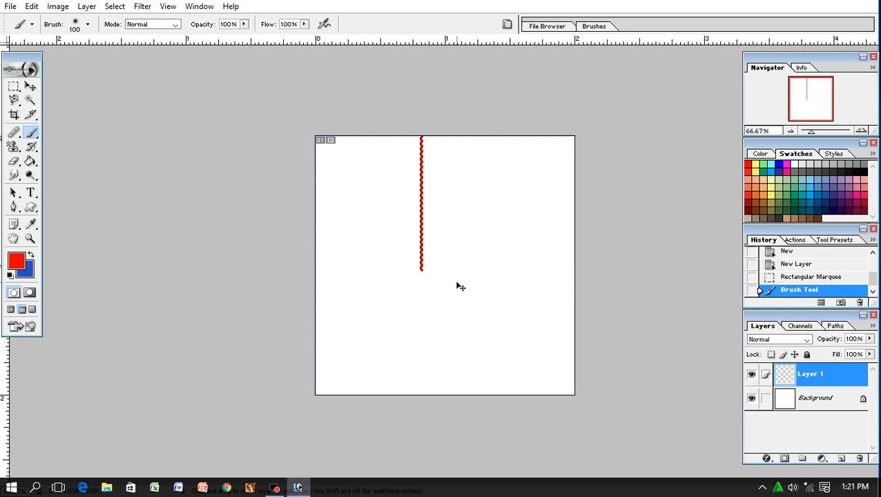
key("ctrl+d")
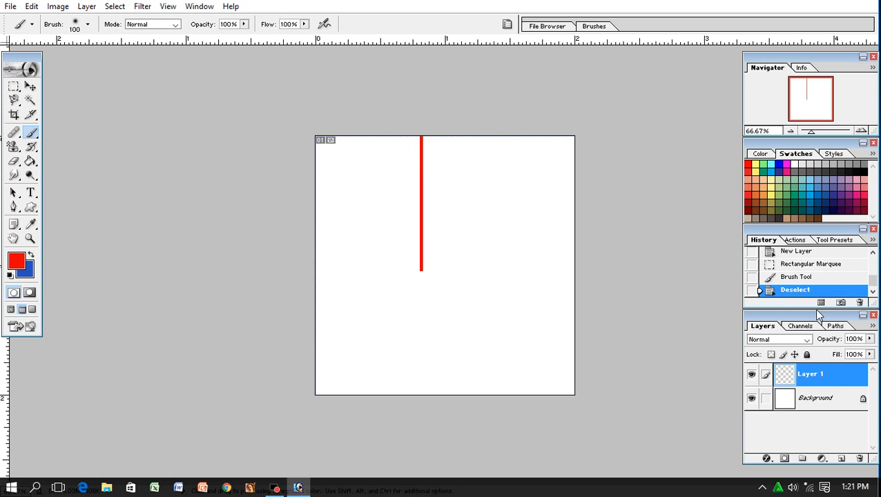
Step: Place a vertical and a horizontal guide through the canvas centre, using the Background layer's transform centre as reference
left_click(814, 400)
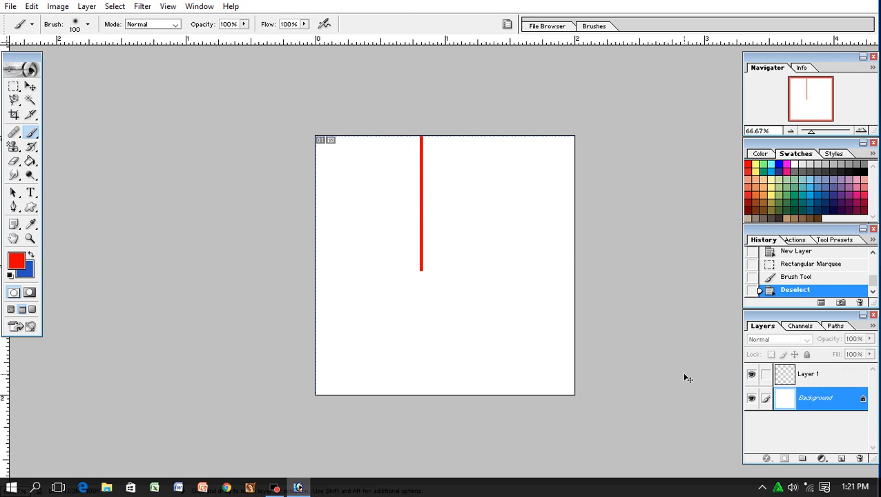
key("ctrl+a")
key("ctrl+t")
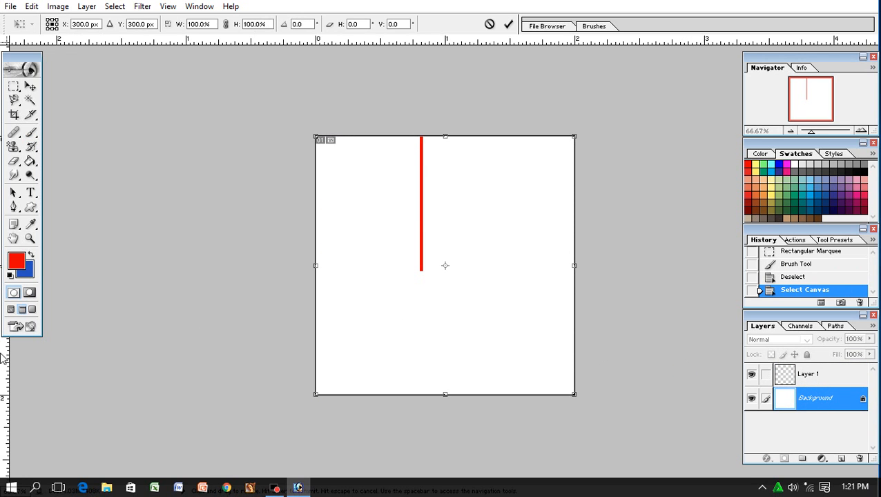
left_click_drag(5, 355, 441, 337)
left_click_drag(489, 43, 504, 266)
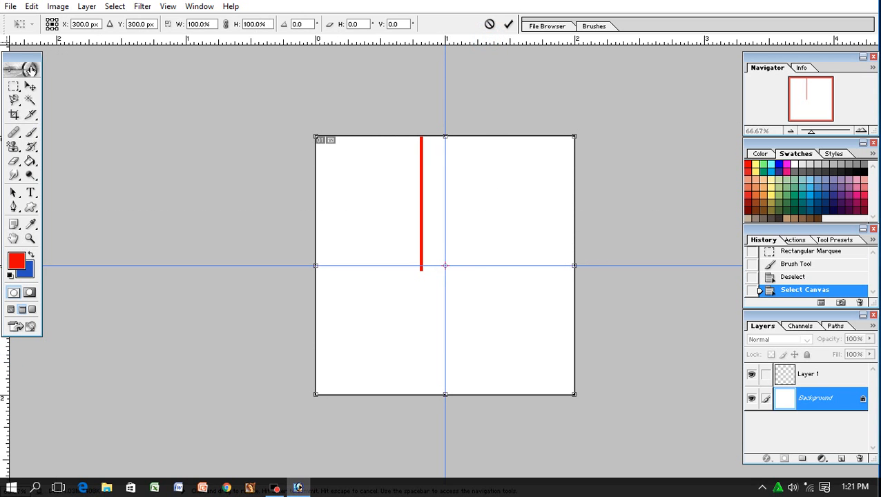
left_click(31, 88)
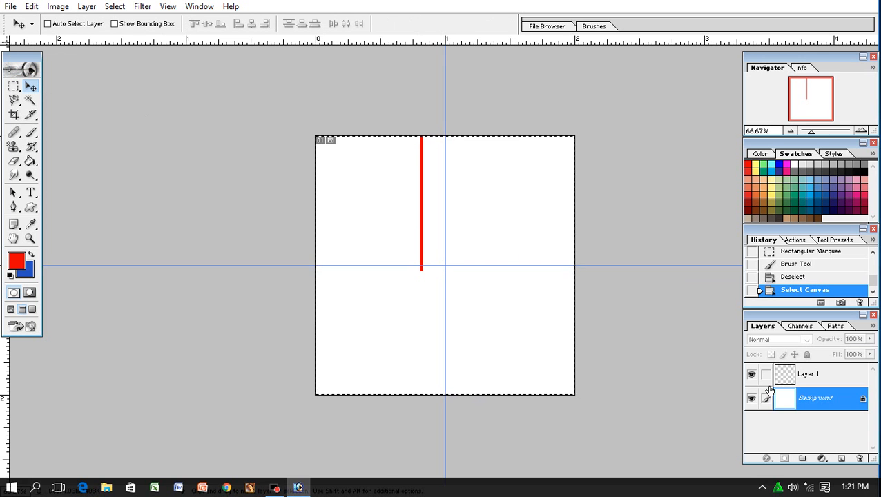
key("ctrl+d")
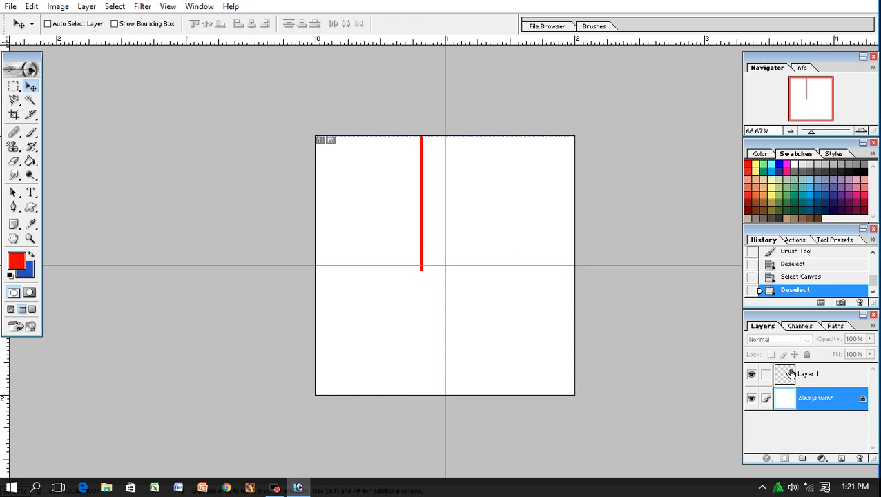
Step: Move the red line on Layer 1 so that it is centred on the vertical guide
left_click(776, 371)
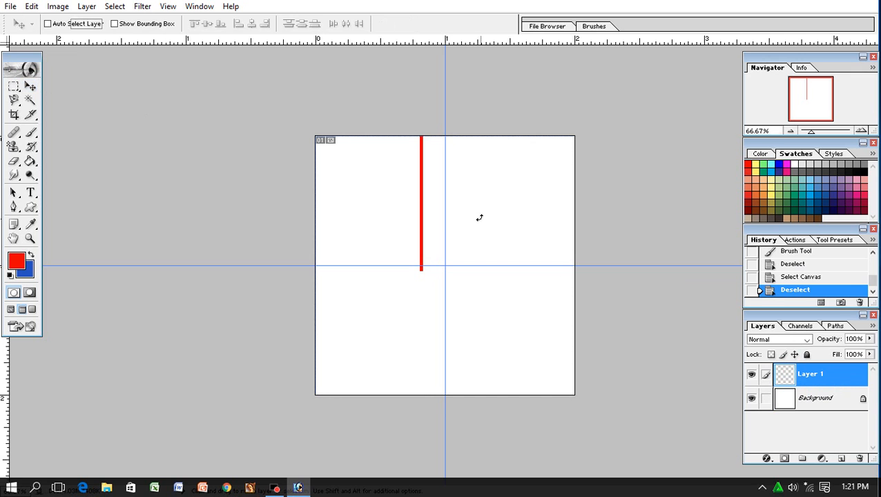
key("ctrl+t")
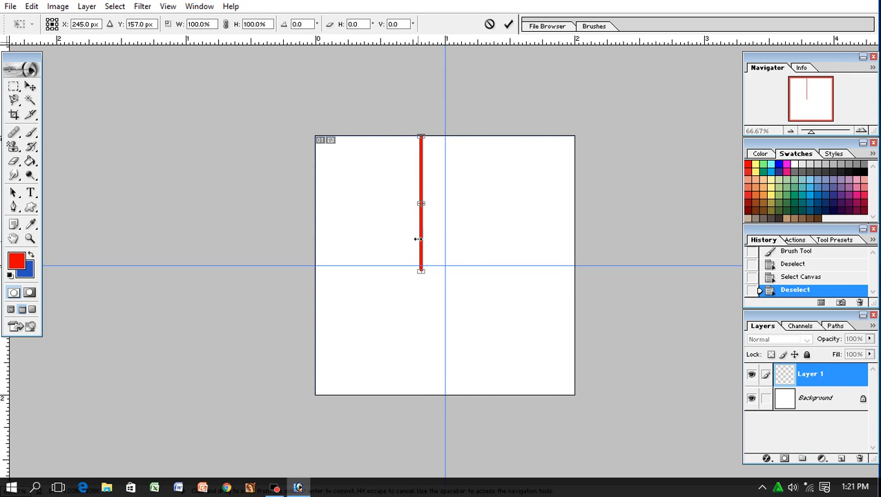
key("ctrl+plus")
key("ctrl+plus")
key("ctrl+plus")
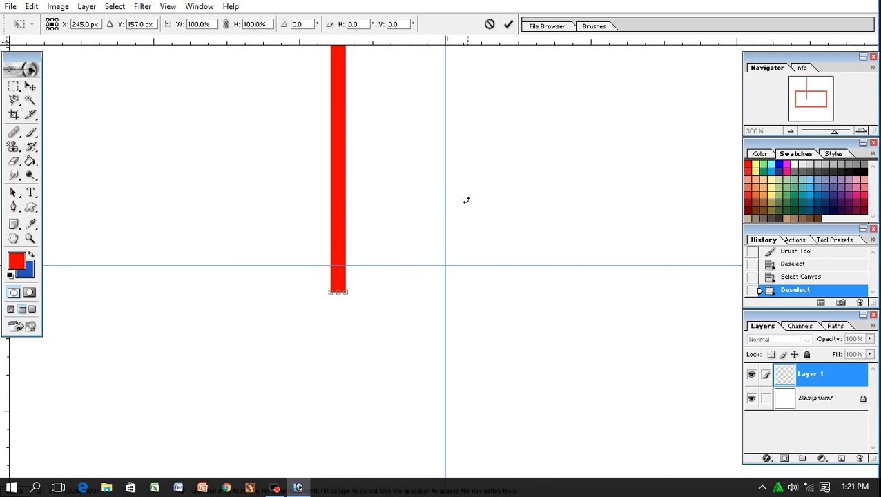
key("Return")
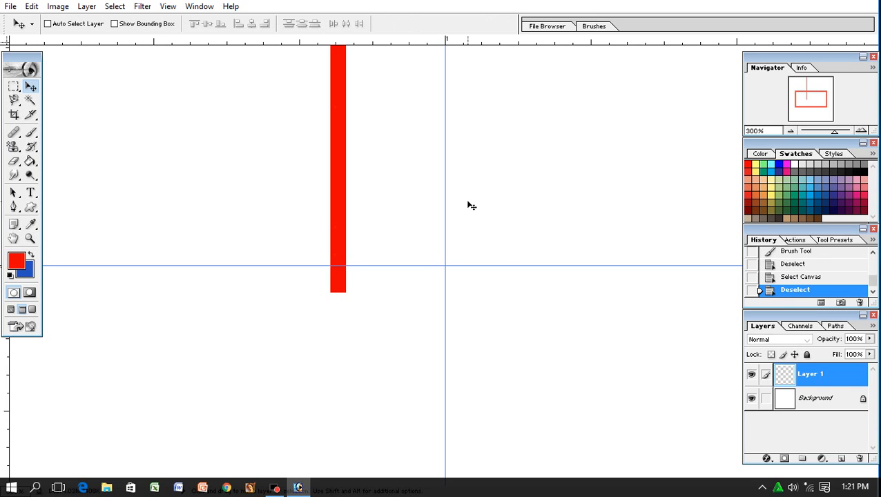
left_click_drag(339, 215, 443, 171)
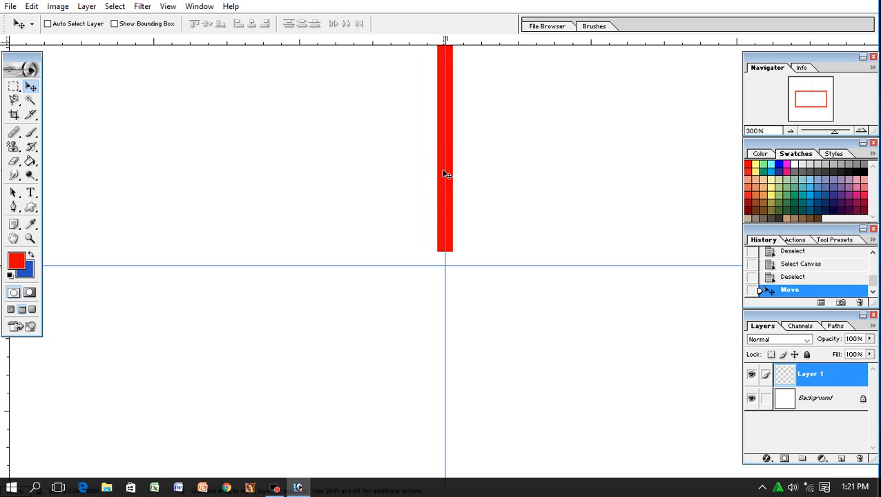
Step: Nudge the red line vertically with Free Transform until its lower end sits exactly on the horizontal guide
key("ctrl+t")
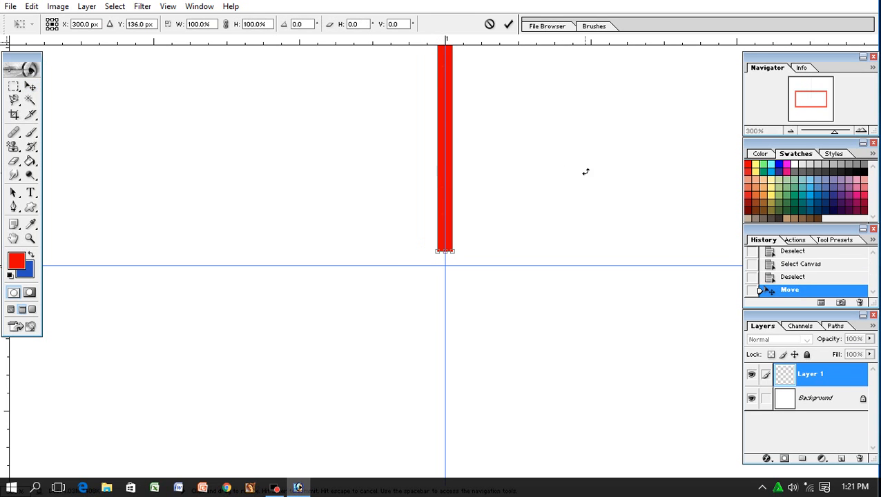
scroll(580, 171, "up", 3)
scroll(580, 173, "up", 6)
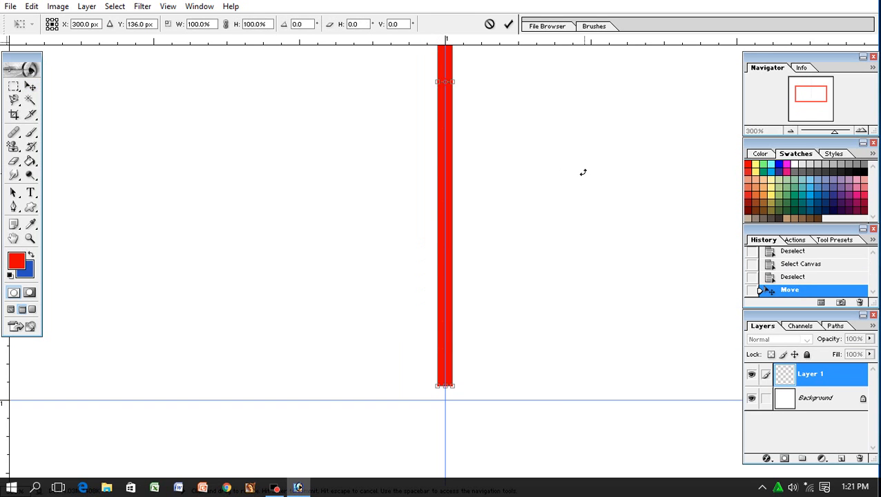
key("ctrl+alt+0")
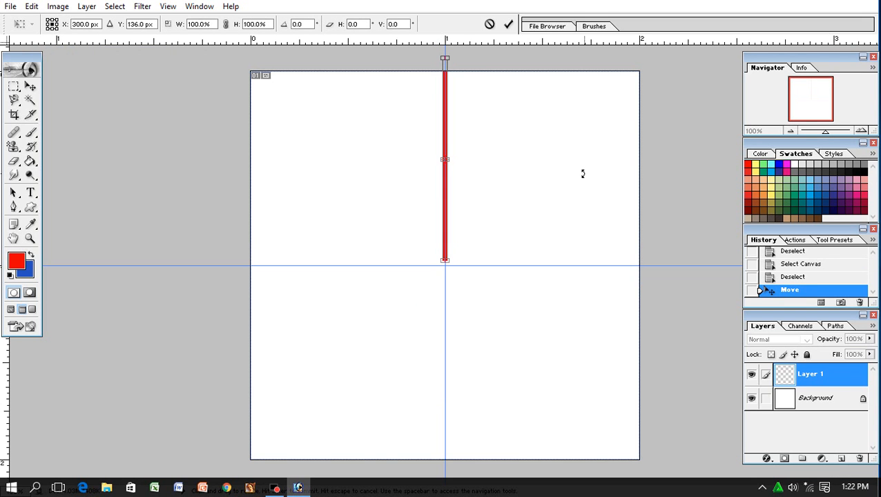
key("Down")
key("Down")
key("Down")
key("Down")
key("Down")
key("Down")
key("ctrl+plus")
key("ctrl+plus")
key("ctrl+plus")
key("ctrl+plus")
key("ctrl+plus")
key("ctrl+plus")
key("ctrl+plus")
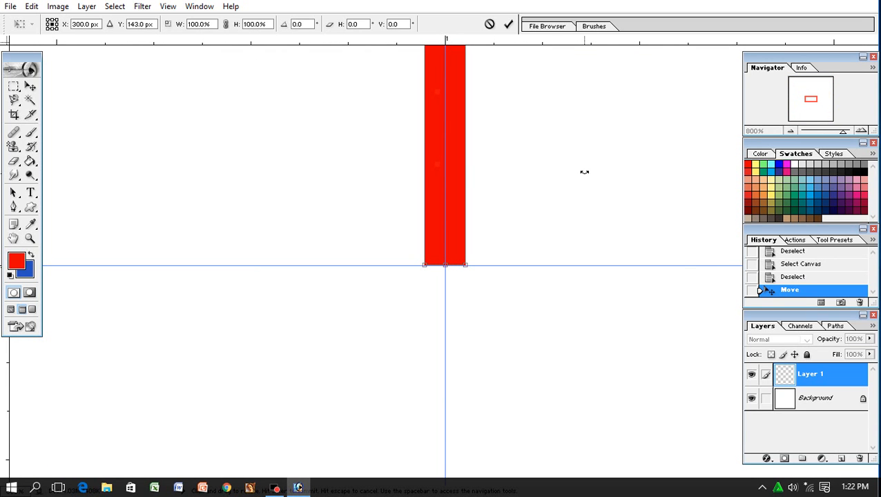
key("Up")
key("Up")
key("Up")
key("Up")
key("Up")
key("Up")
key("Up")
key("Down")
key("Down")
key("Down")
key("Return")
key("ctrl+minus")
key("ctrl+minus")
key("ctrl+minus")
key("ctrl+minus")
key("ctrl+minus")
key("ctrl+minus")
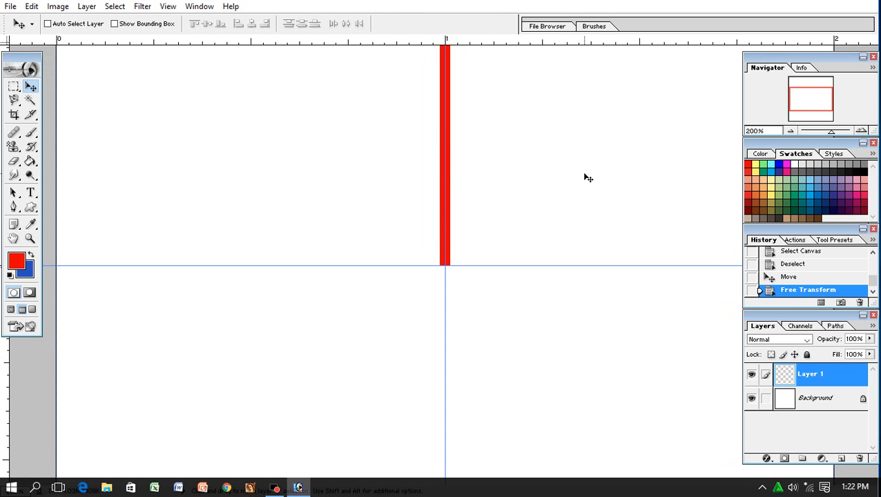
left_click_drag(563, 216, 566, 391)
left_click_drag(558, 196, 563, 373)
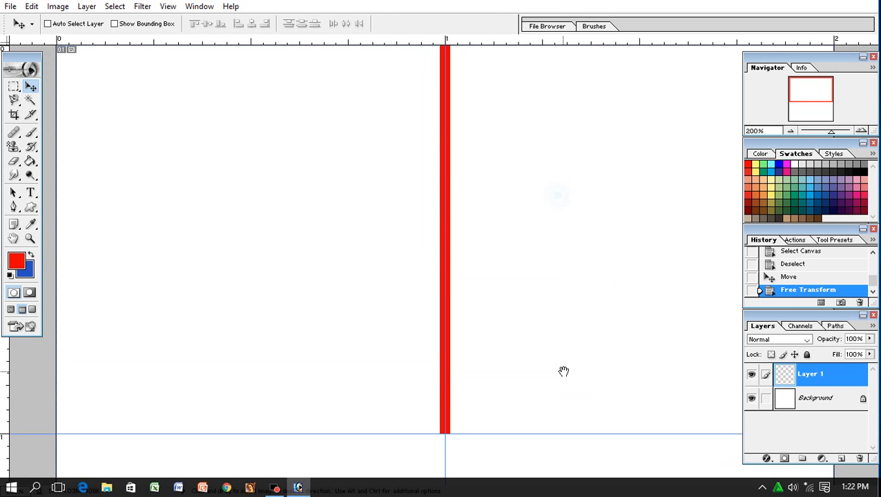
key("ctrl+minus")
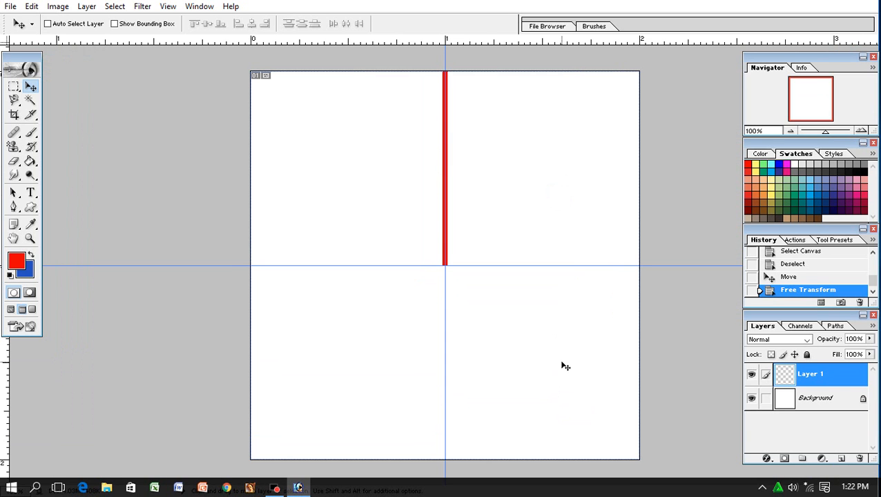
key("ctrl+t")
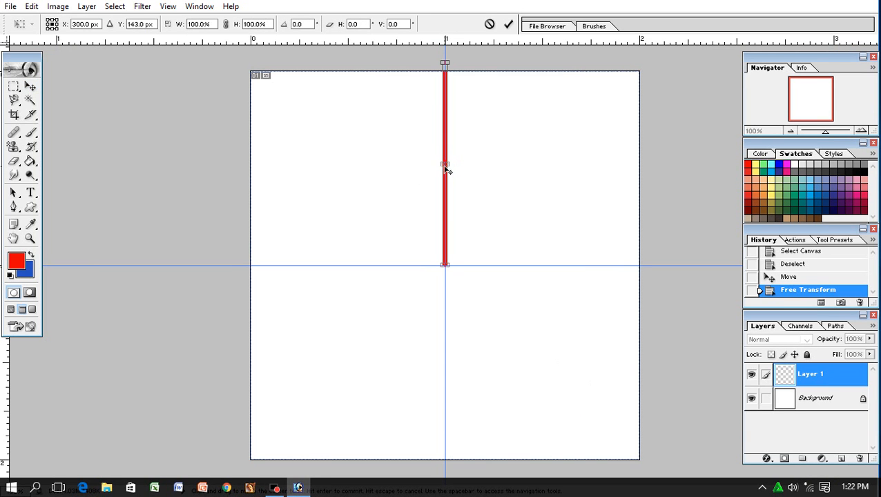
left_click_drag(446, 167, 448, 265)
key("Return")
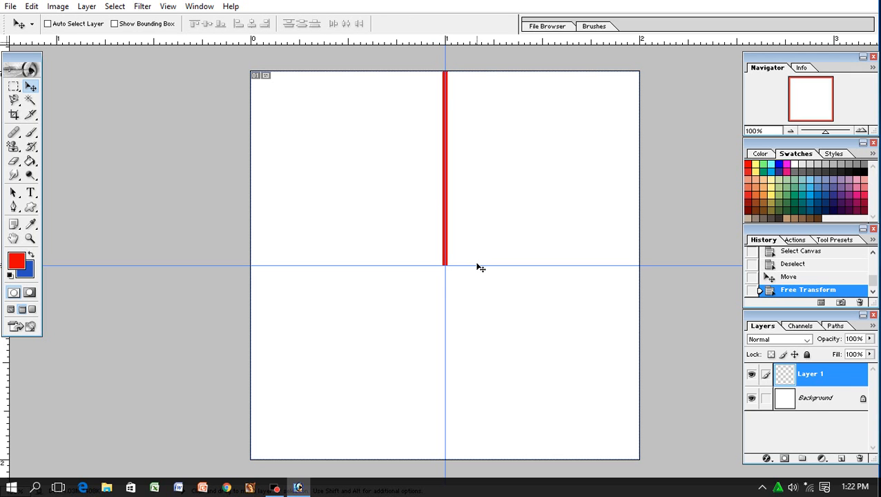
Step: Duplicate the red line's layer and rotate the copy 9.2° about the intersection of the guides at X 300 px, Y 300 px
key("ctrl+j")
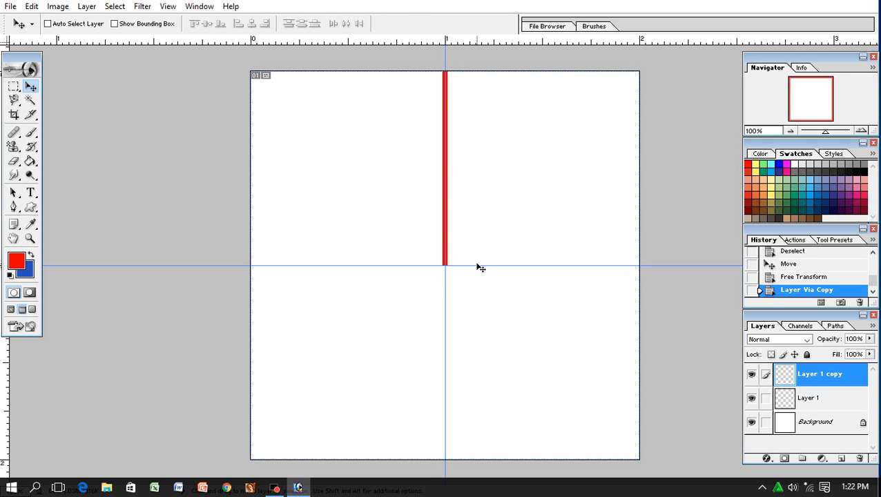
key("ctrl+t")
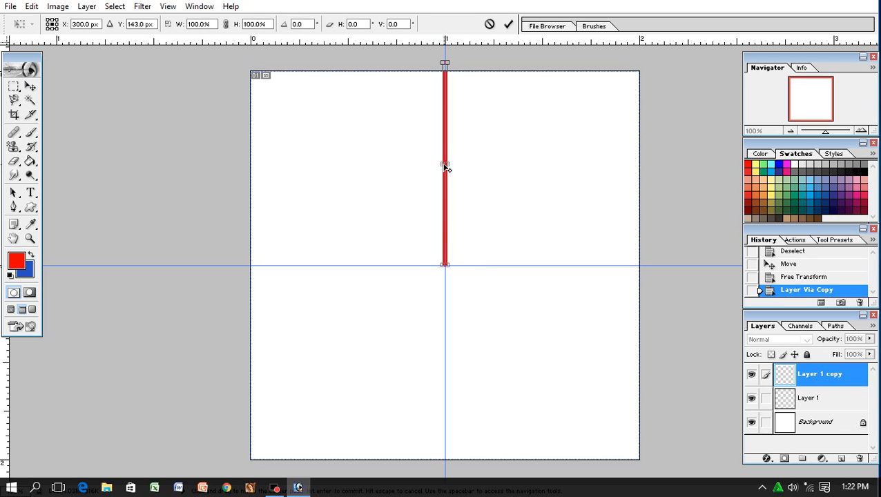
left_click_drag(446, 166, 447, 283)
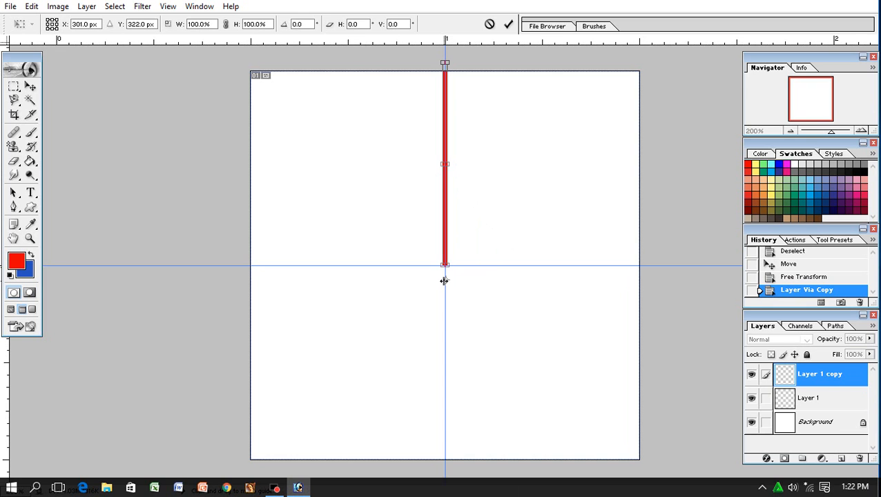
key("ctrl+plus")
key("ctrl+plus")
key("ctrl+plus")
key("ctrl+plus")
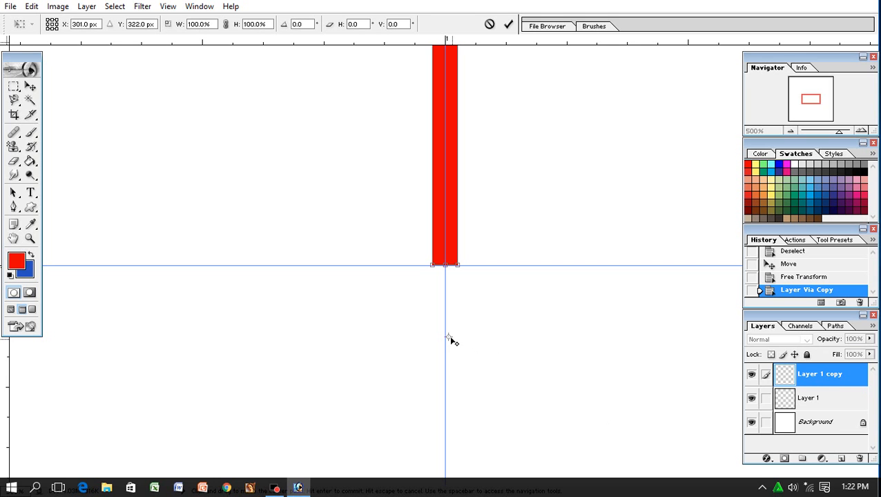
left_click_drag(449, 339, 447, 274)
mouse_move(615, 357)
left_mouse_down()
mouse_move(589, 405)
mouse_move(459, 472)
mouse_move(535, 462)
mouse_move(505, 473)
mouse_move(556, 448)
mouse_move(598, 363)
left_mouse_up()
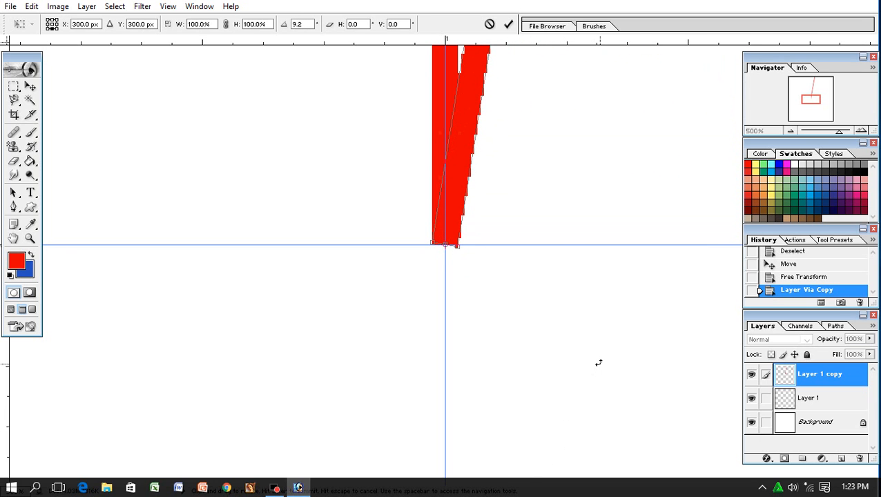
key("Return")
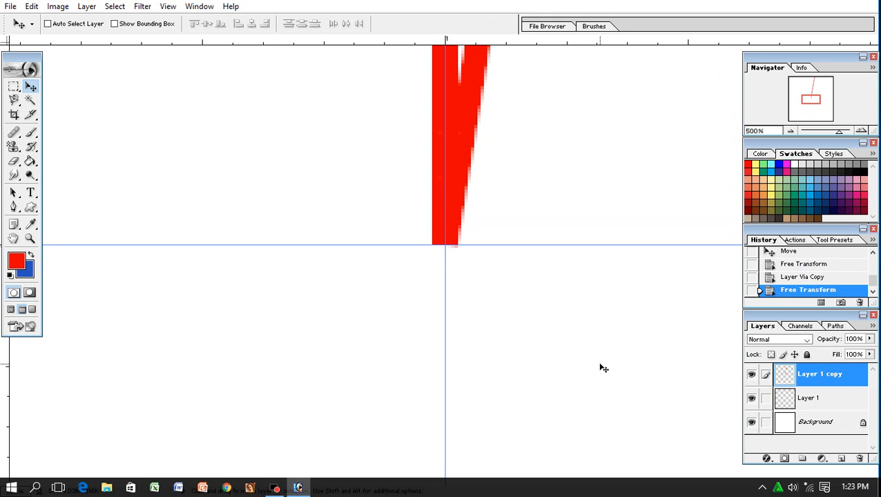
Step: Delete the layer holding the slanted copy of the red line
key("ctrl+minus")
key("ctrl+minus")
key("ctrl+minus")
key("ctrl+minus")
key("ctrl+minus")
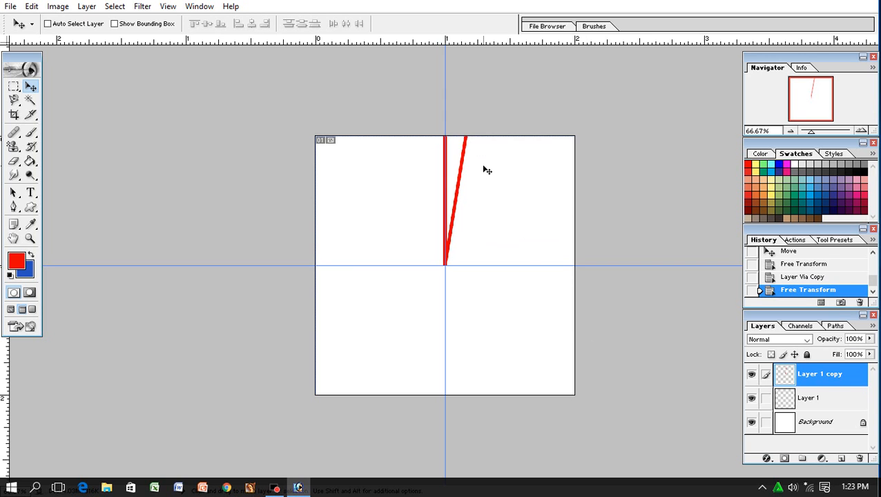
left_click(860, 458)
left_click(404, 191)
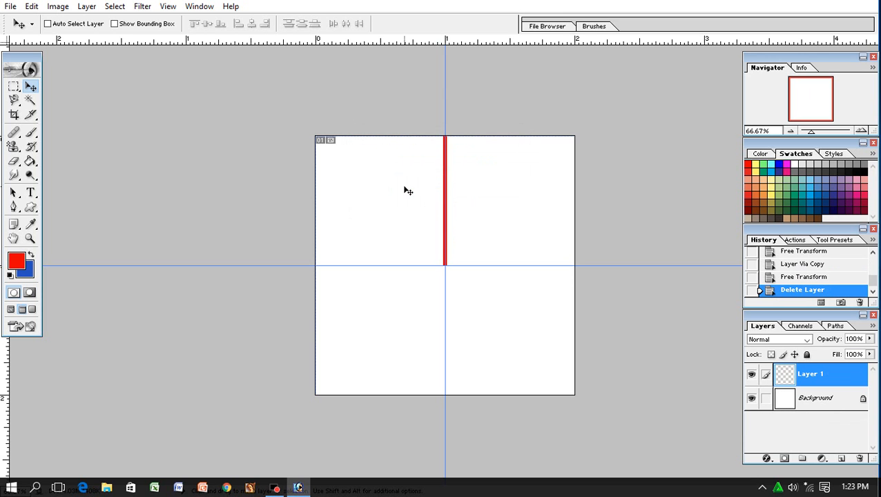
Step: Duplicate the red line's layer and rotate the copy 90° clockwise with Free Transform
key("ctrl+j")
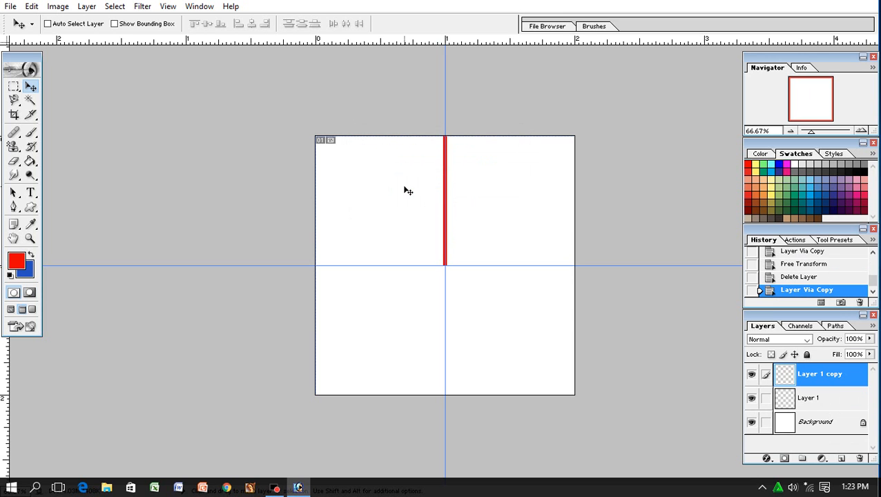
key("ctrl+t")
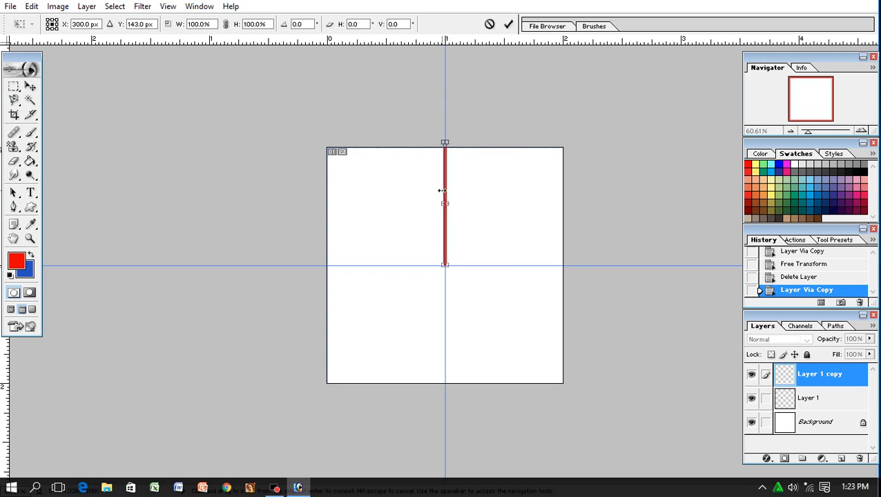
right_click(445, 229)
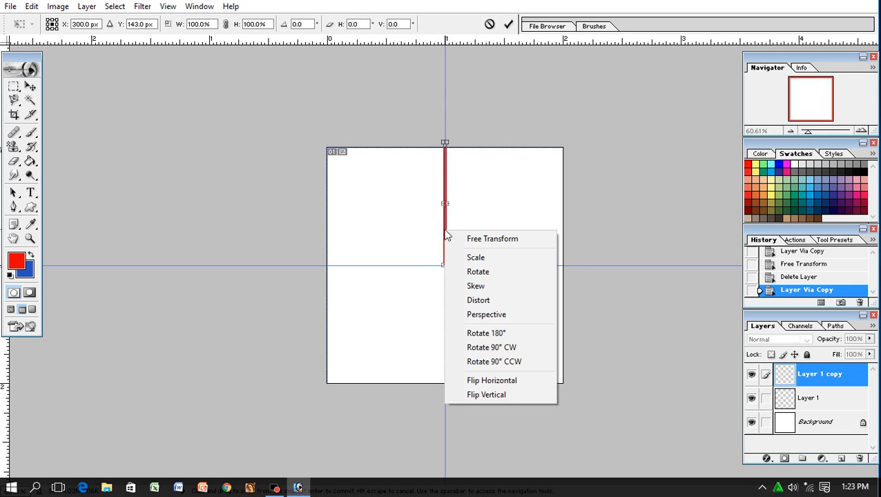
left_click(512, 349)
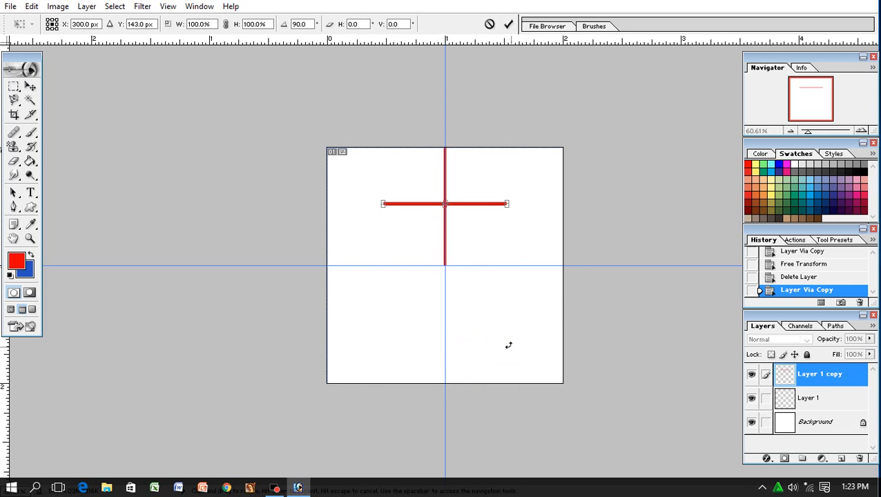
key("Return")
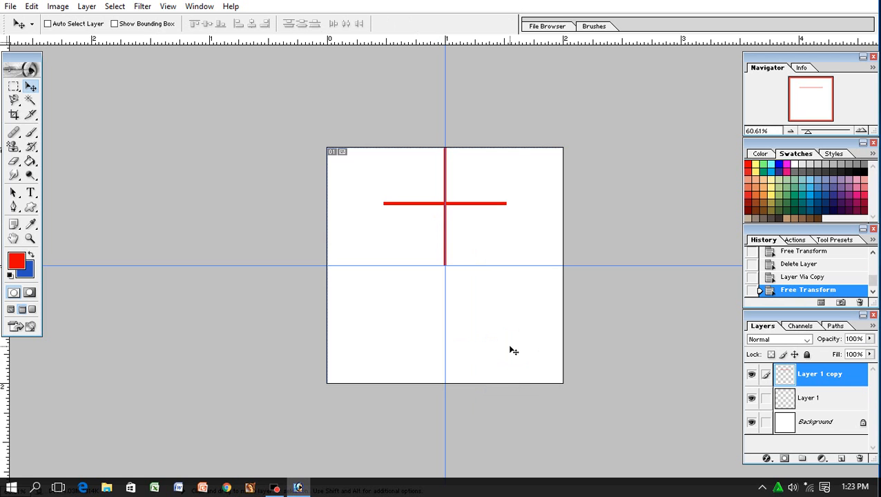
Step: Move the rotated line so it runs from the guide intersection to the canvas's right edge, resting on the horizontal guide
left_click_drag(487, 207, 553, 263)
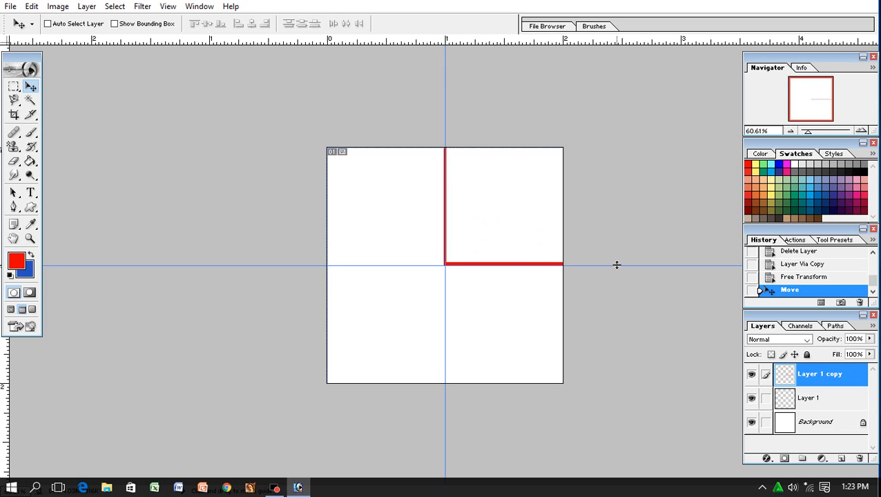
key("ctrl+plus")
key("ctrl+plus")
key("ctrl+plus")
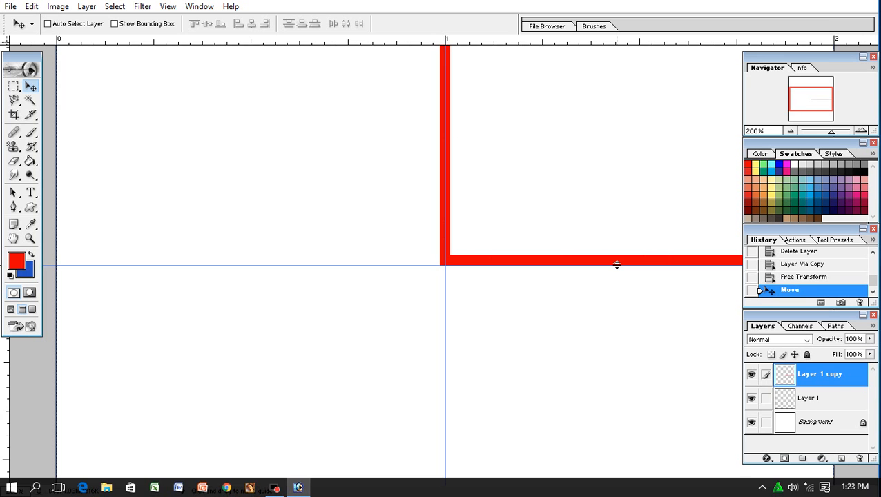
key("ctrl+minus")
key("ctrl+minus")
key("ctrl+minus")
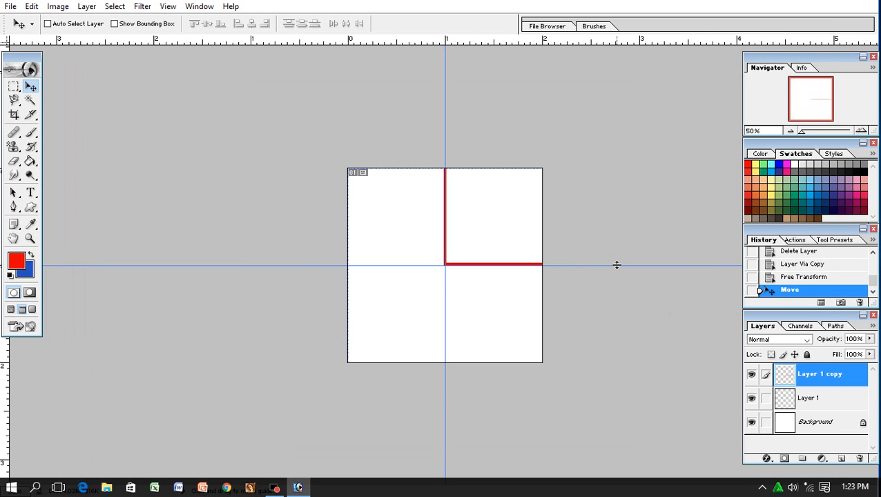
Step: Merge the horizontal line down into Layer 1 and duplicate the merged L-shaped layer
key("ctrl+e")
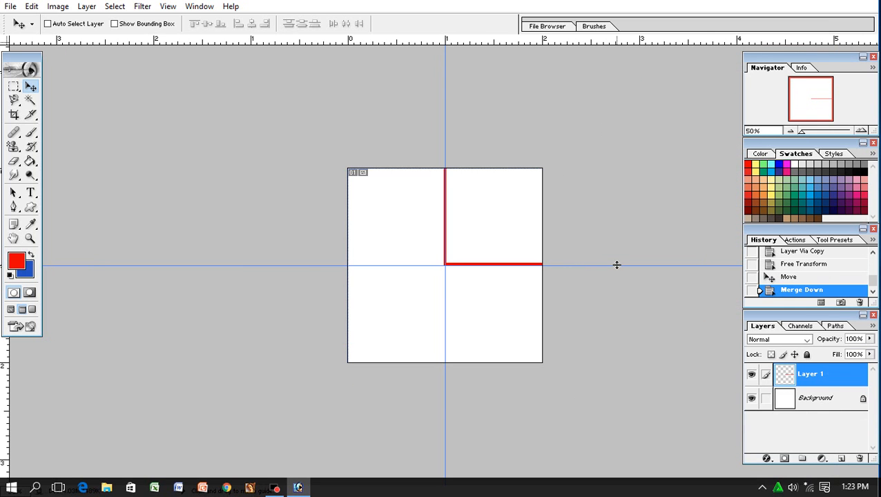
key("ctrl+j")
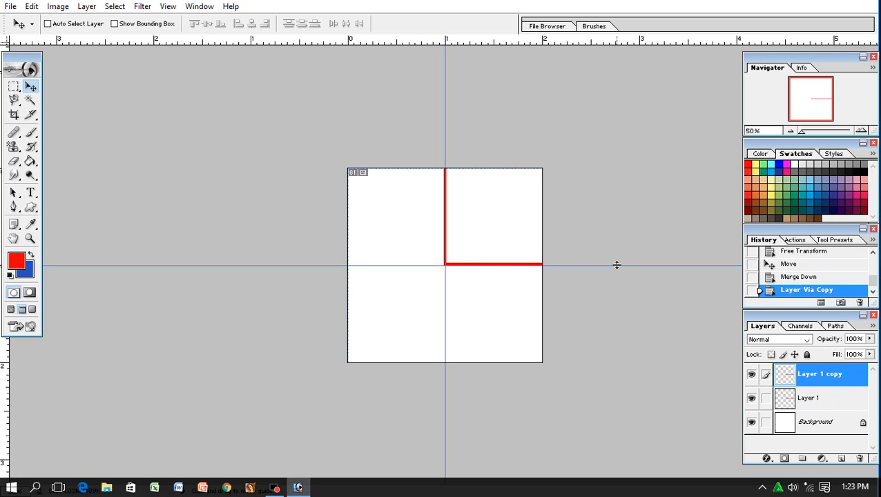
key("ctrl+t")
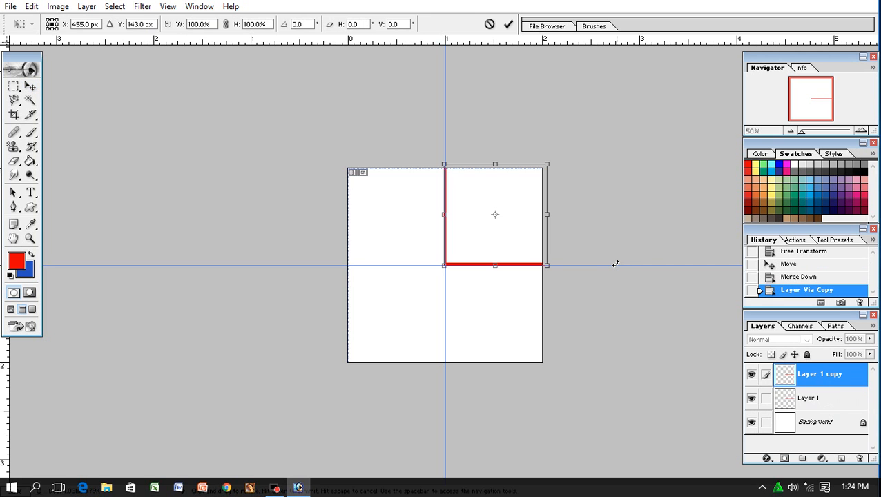
right_click(514, 245)
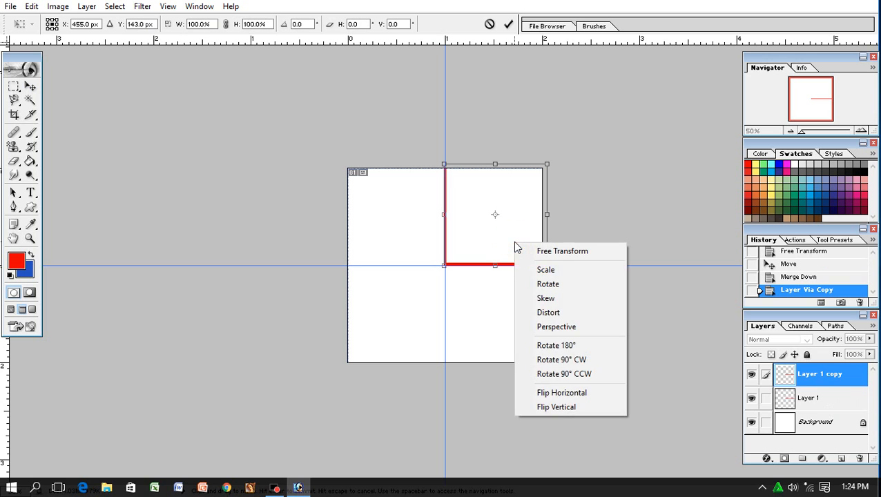
left_click(567, 394)
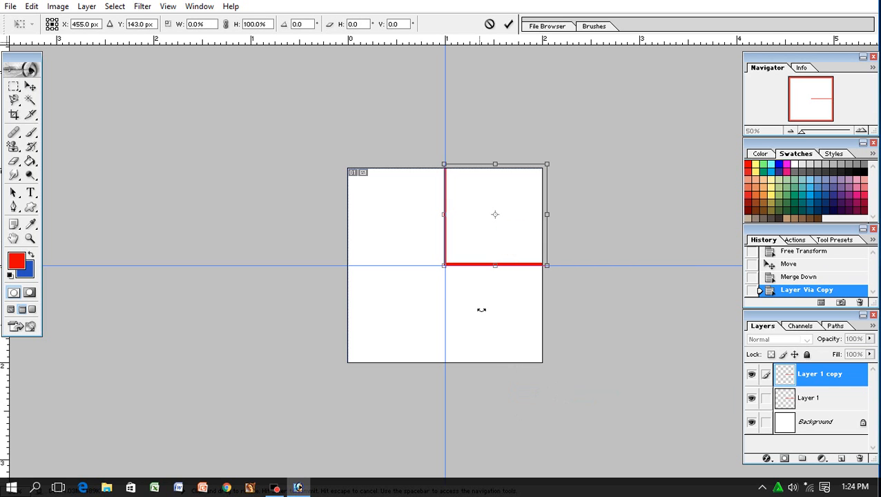
right_click(469, 235)
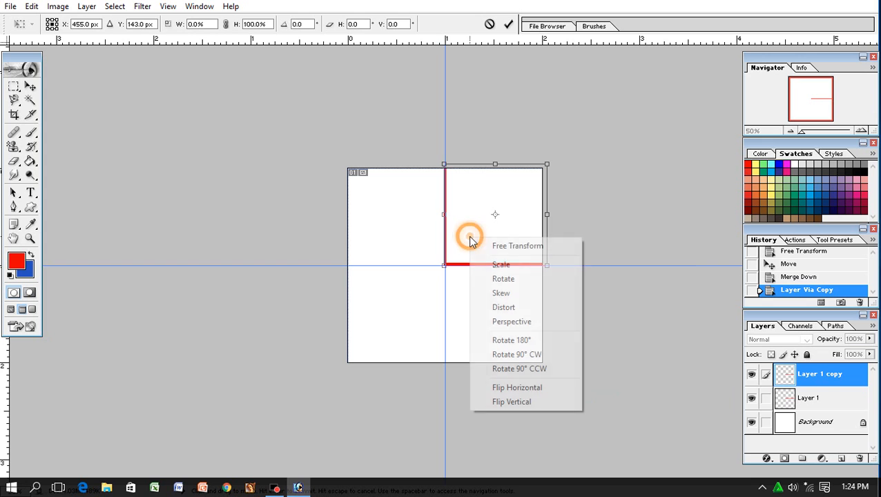
left_click(542, 387)
key("Return")
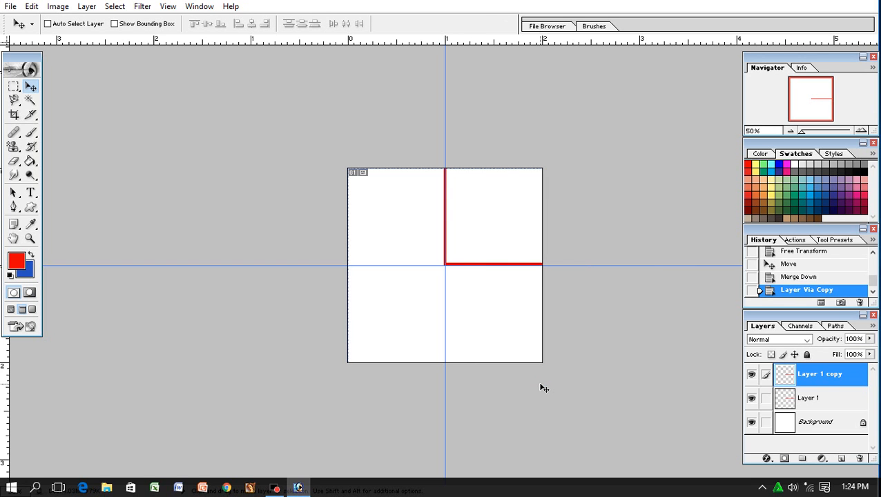
Step: Move the L-shaped copy down and left, away from the original, and flip it horizontally
left_click_drag(504, 249, 455, 288)
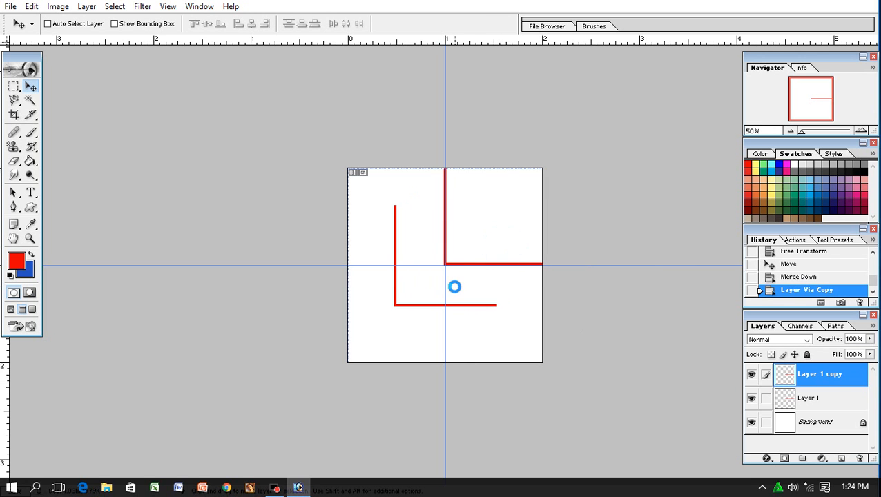
key("ctrl+t")
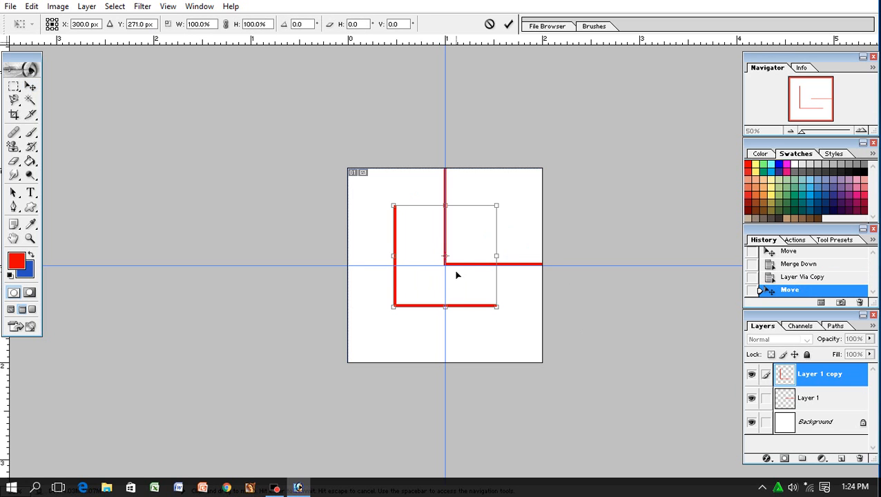
right_click(456, 276)
left_click(521, 425)
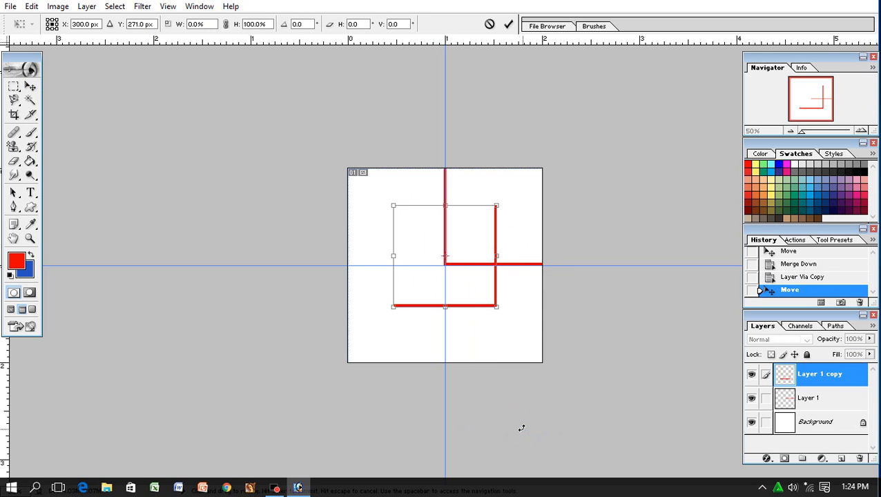
key("Return")
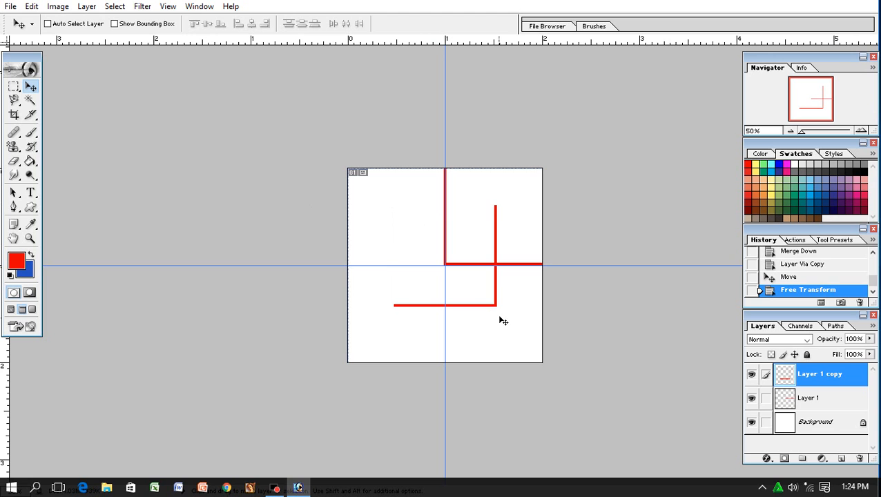
Step: Align the flipped L with the original so their vertical lines coincide and its horizontal line continues leftward, and merge it into Layer 1
left_click_drag(496, 306, 437, 264)
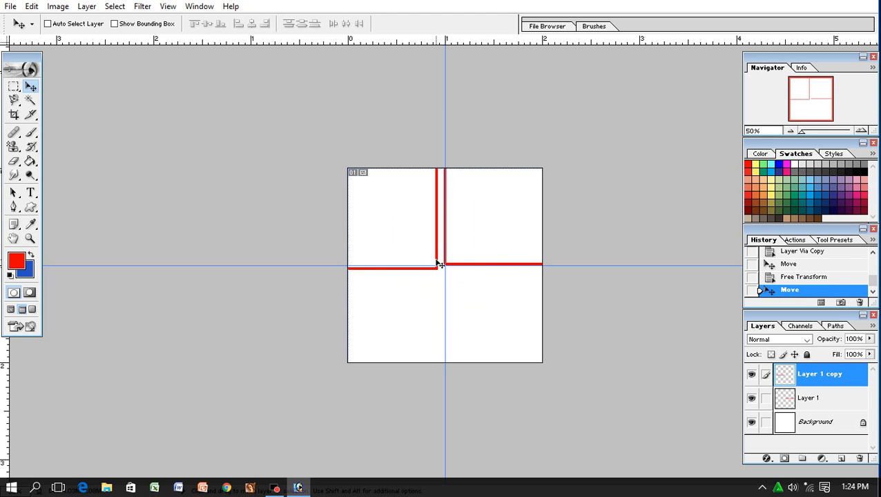
key("Right")
key("Right")
key("Right")
key("Right")
key("Up")
key("Up")
key("Up")
key("Up")
key("Up")
key("Up")
key("Up")
key("Up")
key("Up")
key("Up")
key("Up")
key("Up")
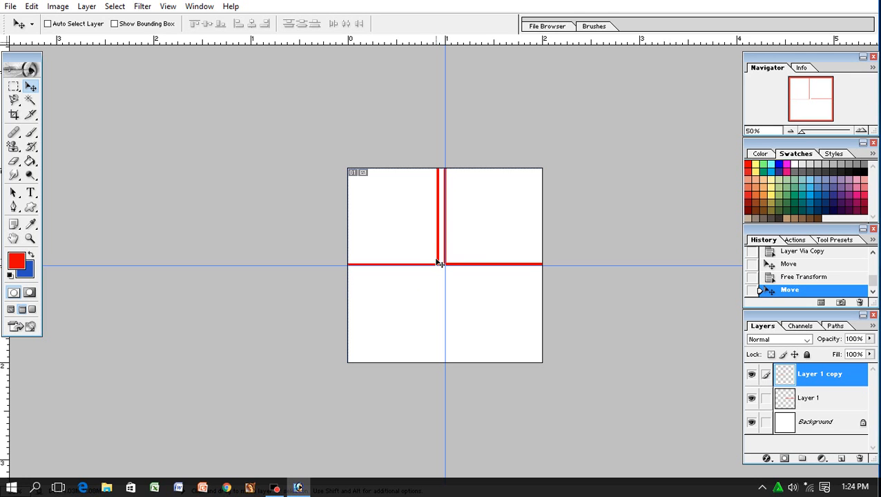
key("Right")
key("Right")
key("Right")
key("Right")
key("Right")
key("Right")
key("Right")
key("Right")
key("Right")
key("Right")
key("Right")
key("Right")
key("Right")
key("Right")
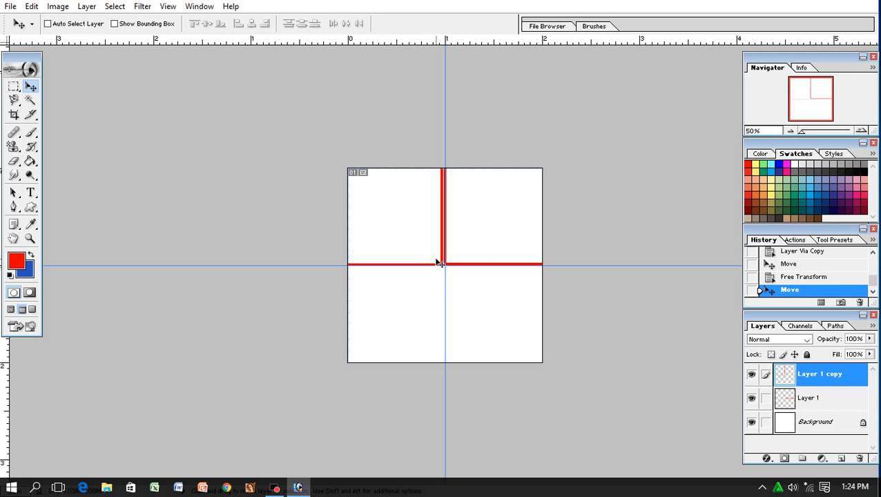
key("ctrl+plus")
key("ctrl+plus")
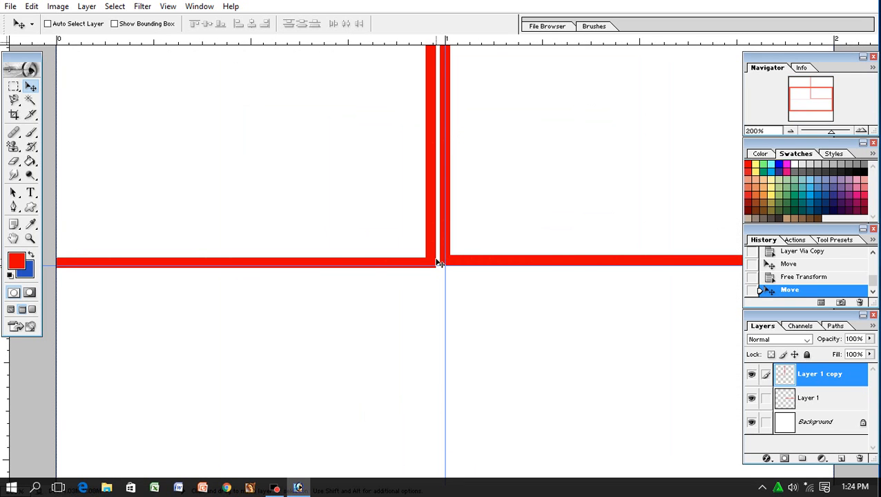
key("Up")
key("Up")
key("Right")
key("Right")
key("Right")
key("Right")
key("Right")
key("Right")
key("Right")
key("Right")
key("Right")
key("Right")
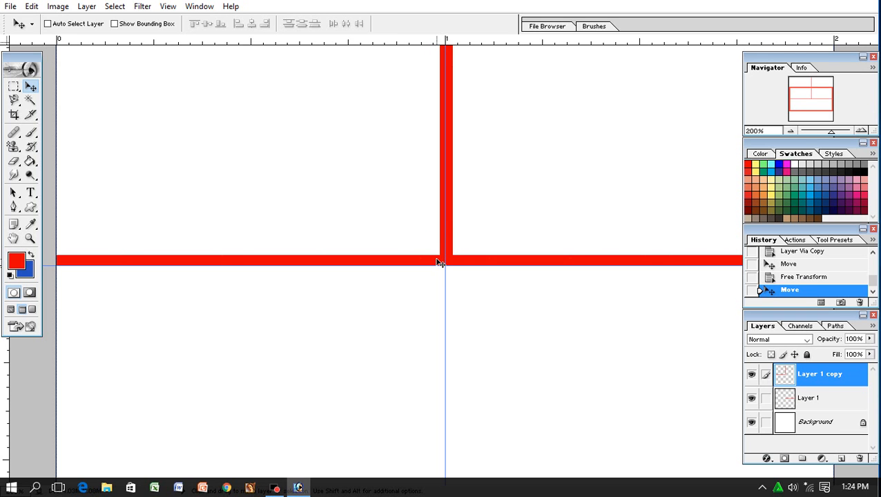
key("Left")
key("Left")
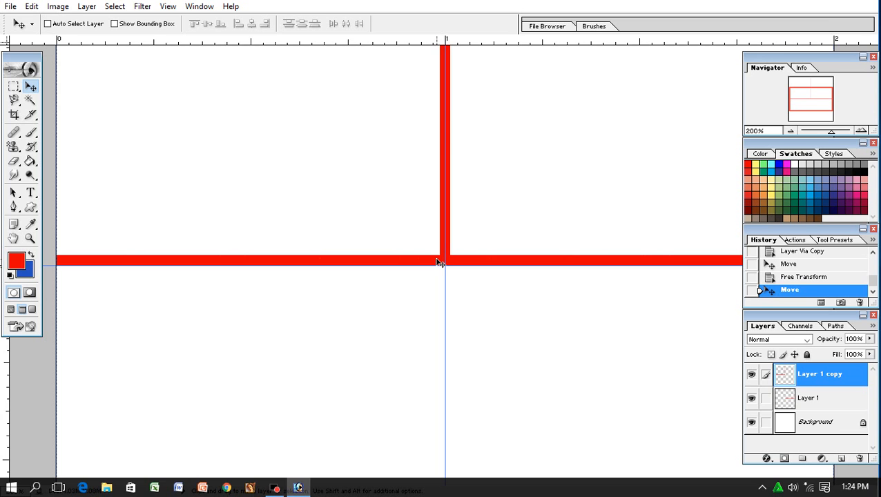
scroll(437, 262, "down", 2)
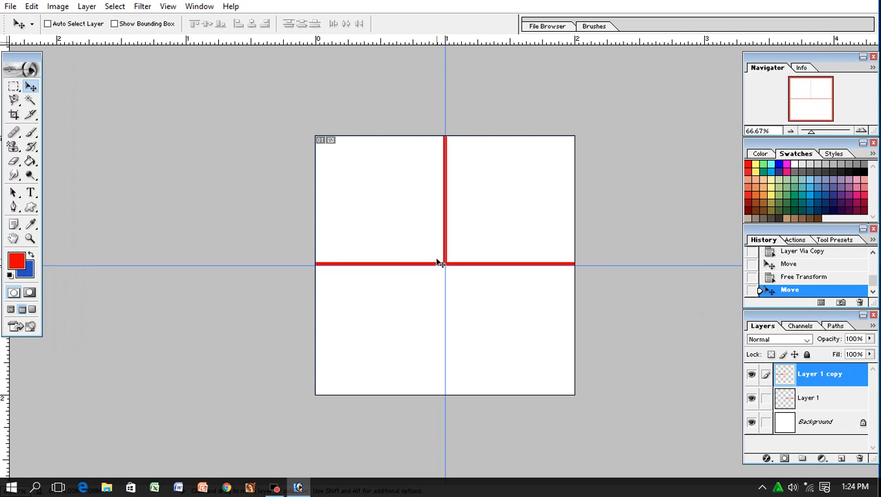
key("ctrl+e")
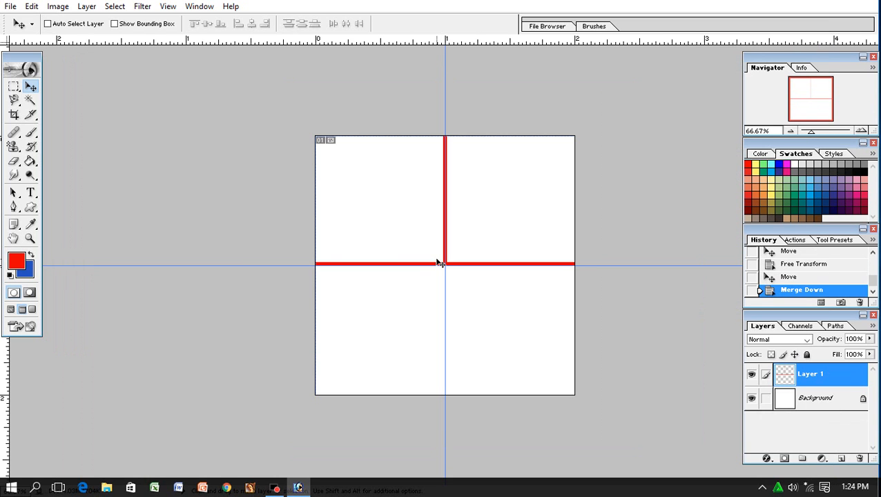
Step: Duplicate the merged layer of red lines and rotate the copy 180°
key("ctrl+j")
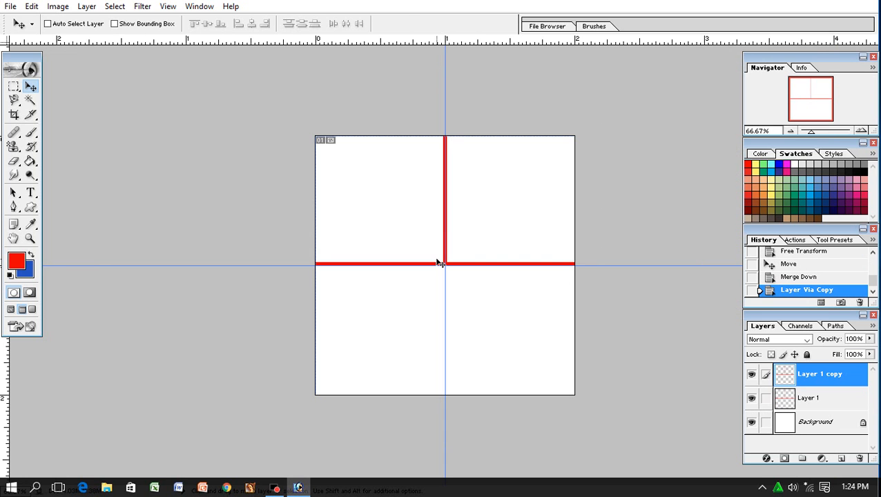
key("ctrl+t")
right_click(488, 225)
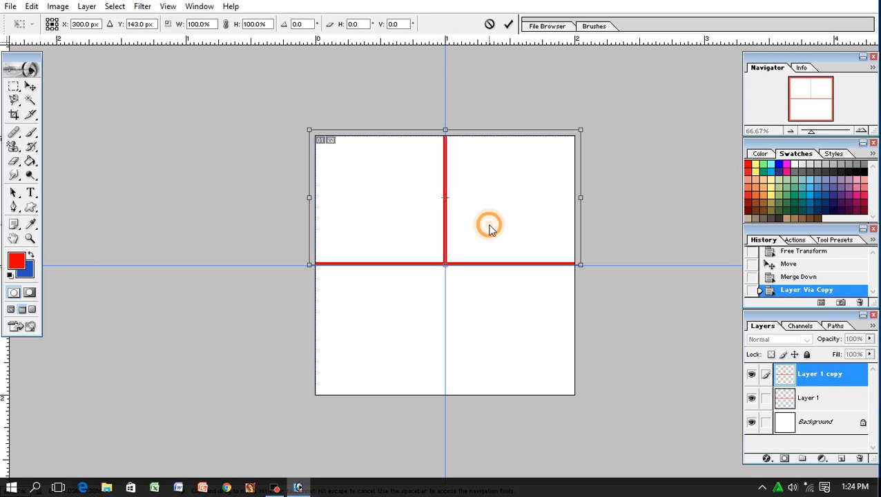
left_click(511, 333)
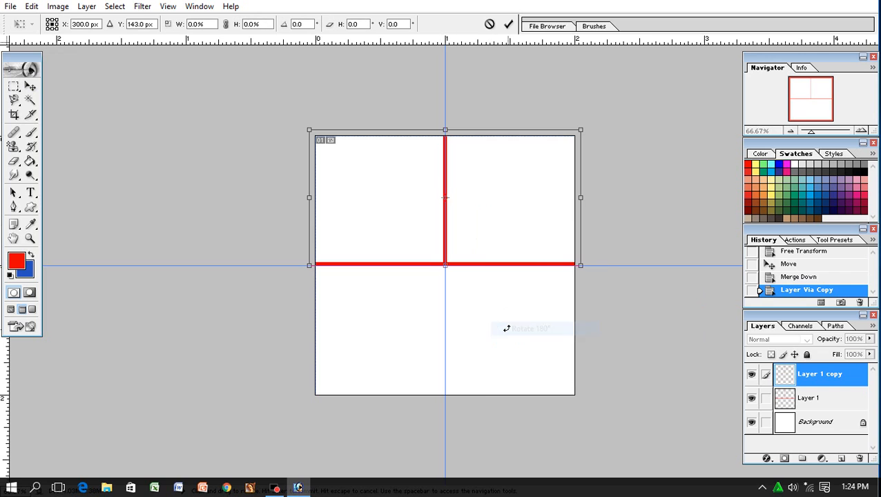
key("Return")
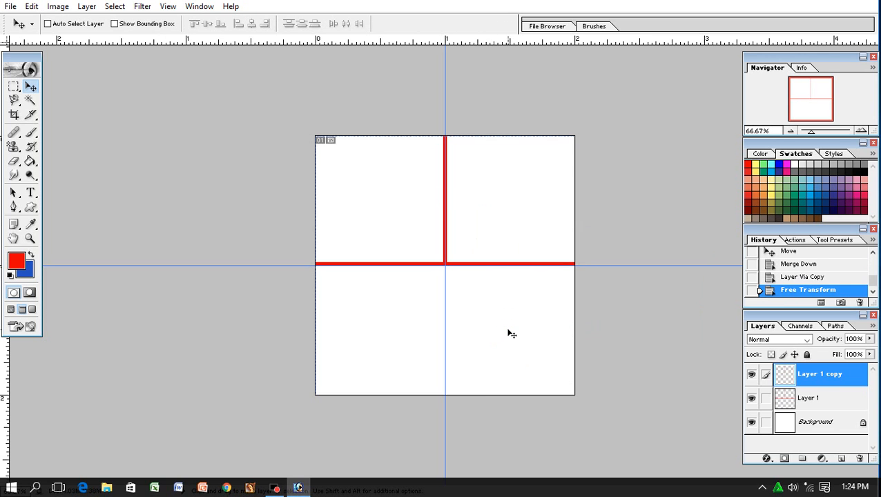
Step: Move the rotated copy of the red lines below the original's horizontal line and nudge it left onto the vertical guide
key("Down")
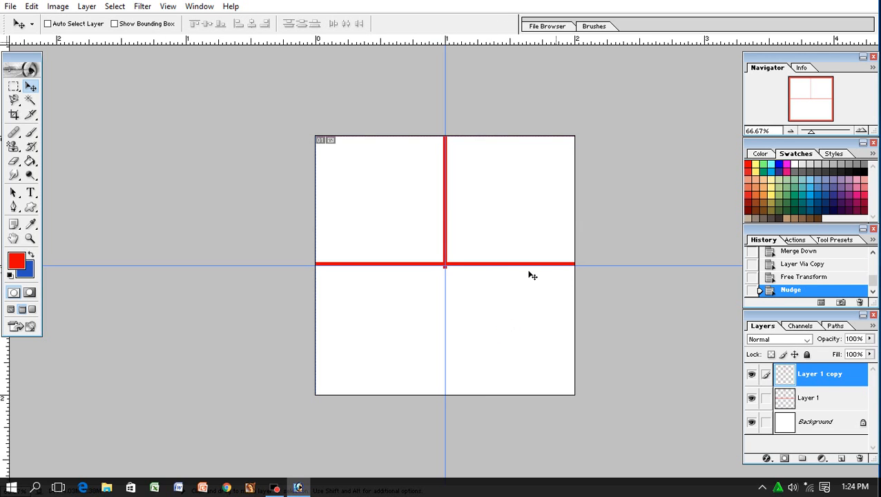
left_click_drag(522, 276, 521, 417)
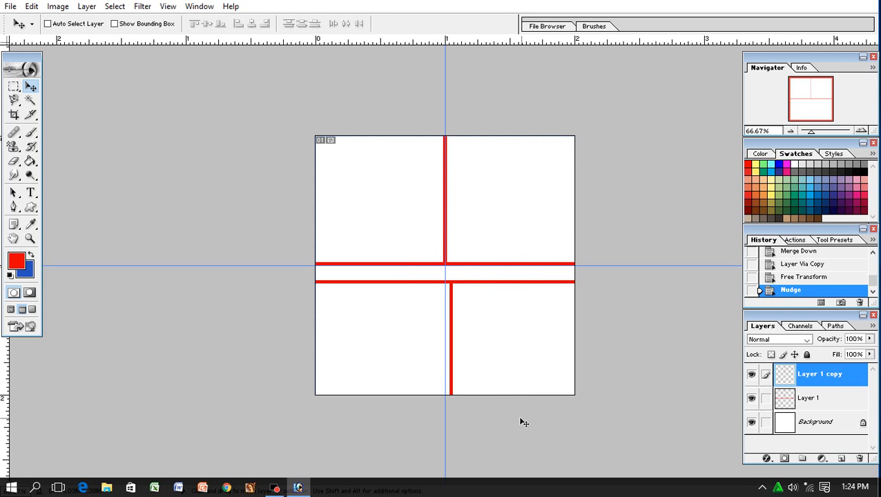
key("Left")
key("Left")
key("Left")
key("Left")
key("Left")
key("Left")
key("Left")
Step: Nudge the rotated copy up until its horizontal line coincides with the original's horizontal line at the canvas centre
key("Up")
key("Up")
key("Up")
key("Up")
key("Up")
key("Up")
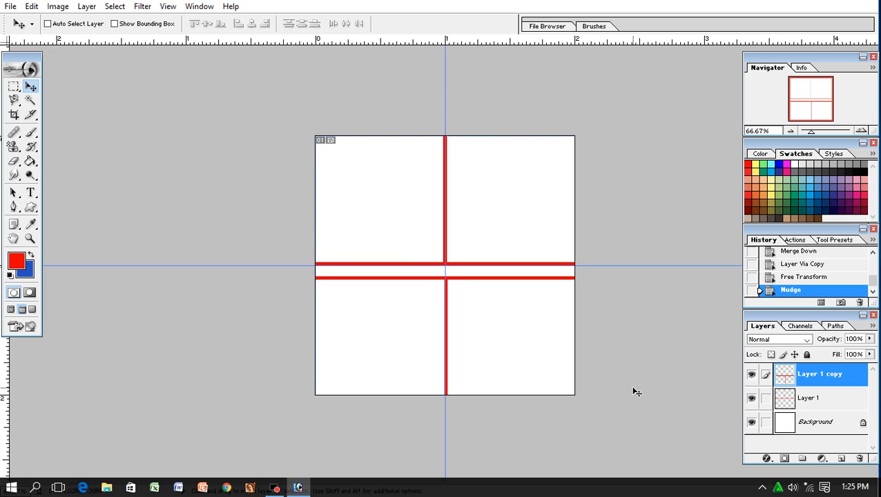
key("Up")
key("Up")
key("Up")
key("Up")
key("Up")
key("Up")
key("Up")
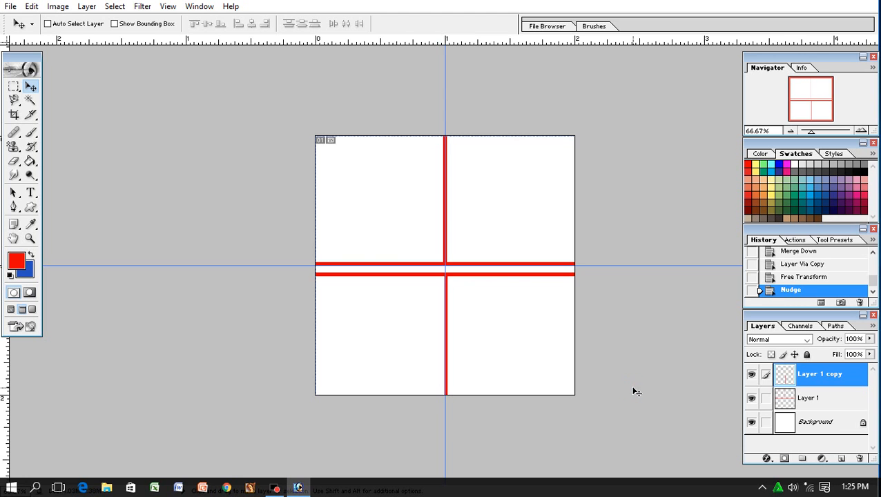
key("Up")
key("Up")
key("Up")
key("Up")
key("Up")
key("Up")
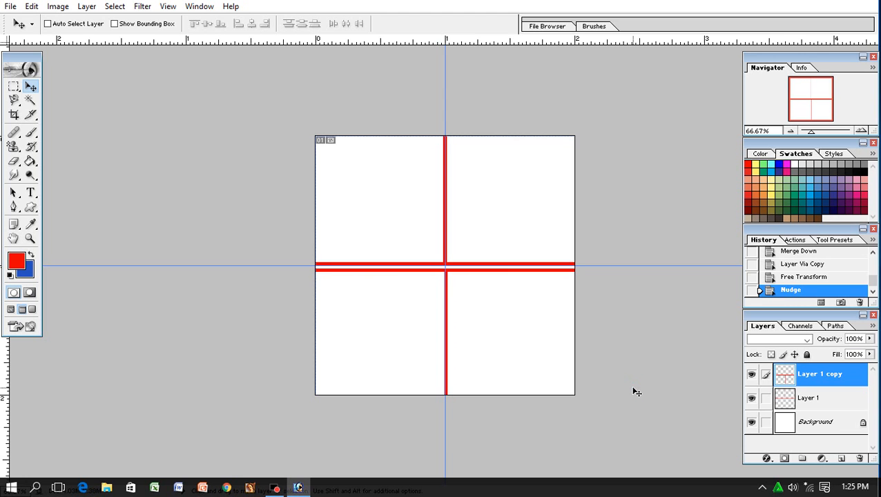
key("Up")
key("Up")
key("Up")
key("Up")
key("Up")
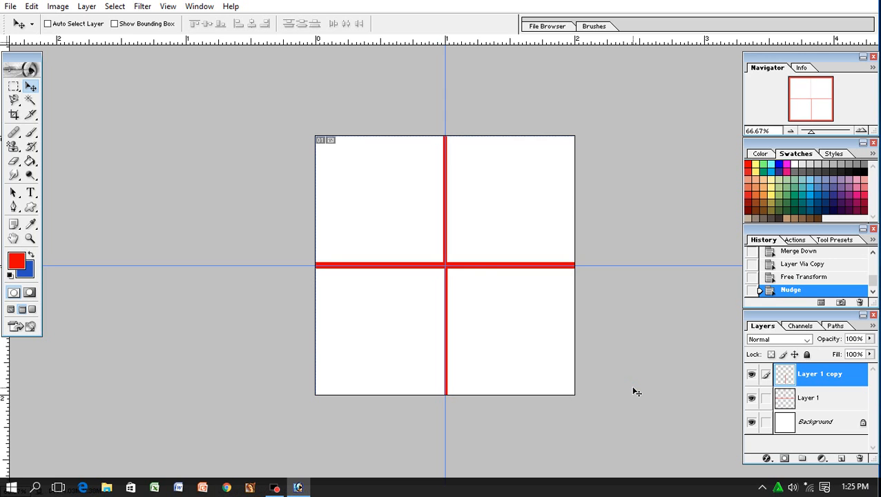
key("Up")
key("Up")
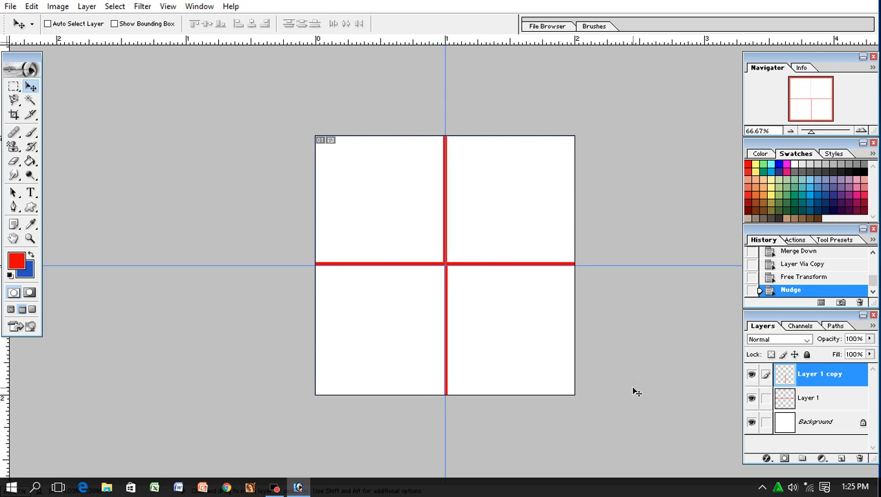
Step: Nudge the copy left until its lower vertical line is exactly in line with the upper one, and merge it into Layer 1
key("ctrl+plus")
key("ctrl+plus")
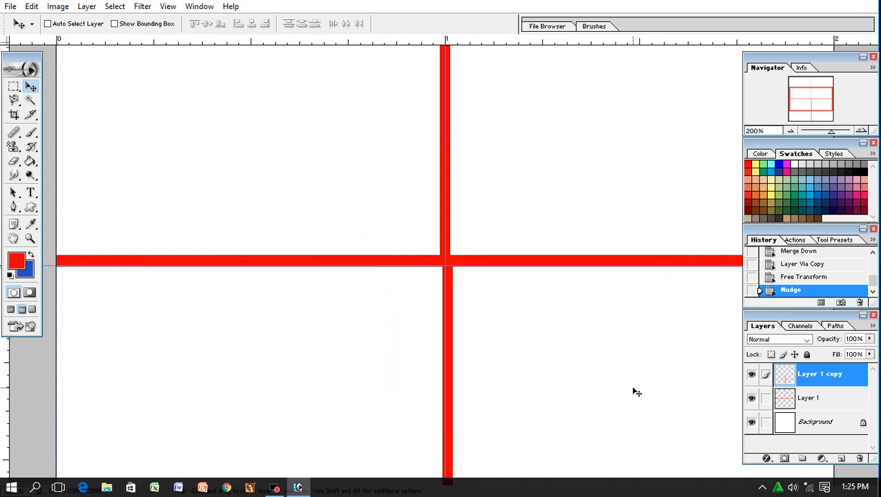
key("Left")
key("Left")
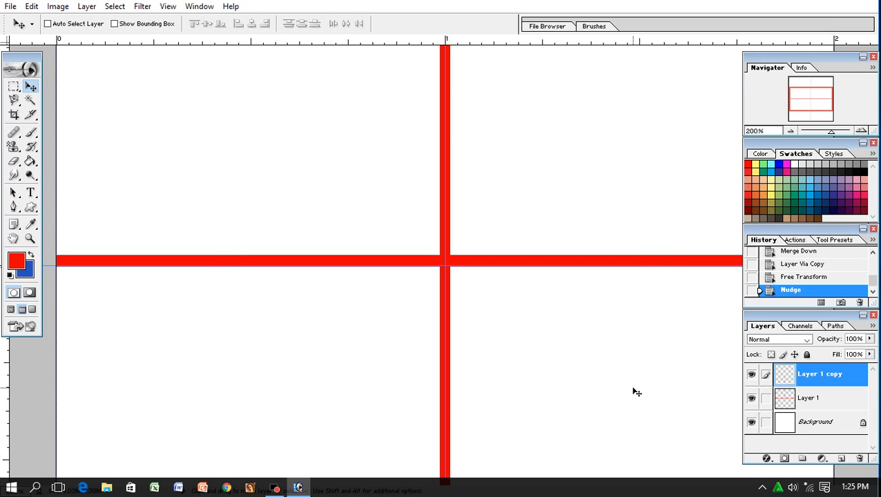
key("ctrl+minus")
key("ctrl+minus")
key("ctrl+minus")
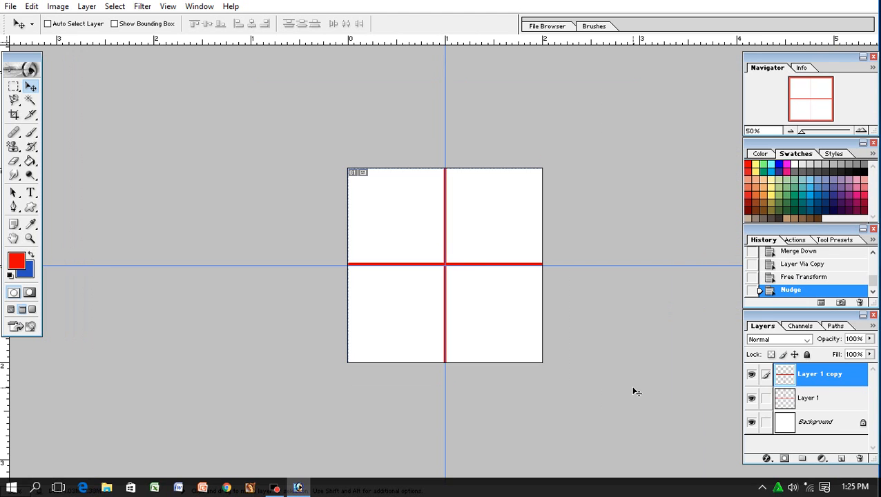
key("ctrl+e")
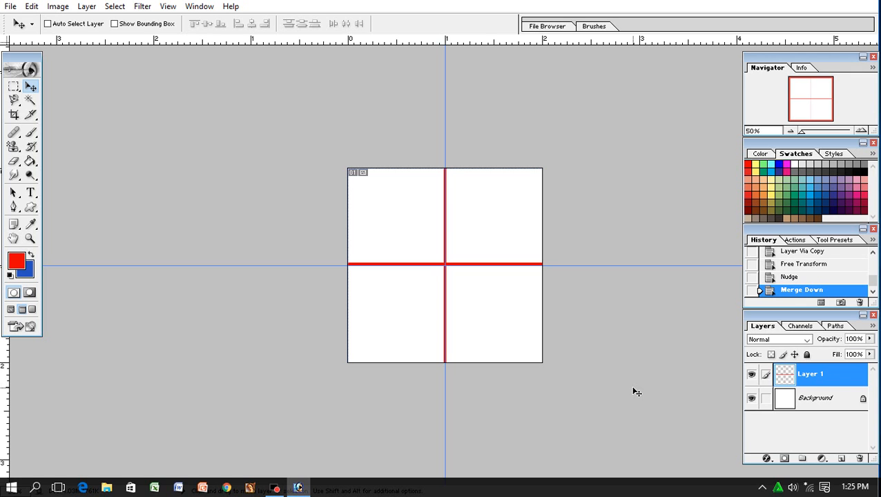
Step: Duplicate the merged cross, rotate the copy about 44.5° around its centre, and merge it into Layer 1
key("ctrl+j")
key("ctrl+t")
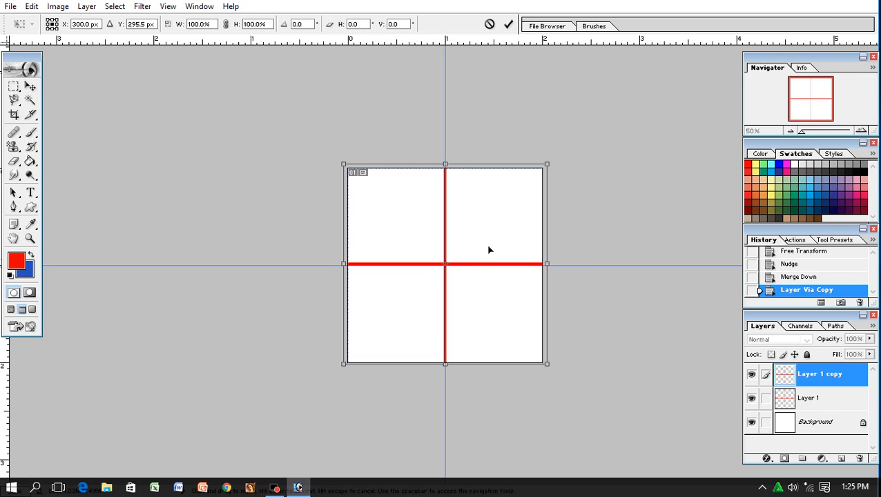
left_click_drag(582, 153, 693, 290)
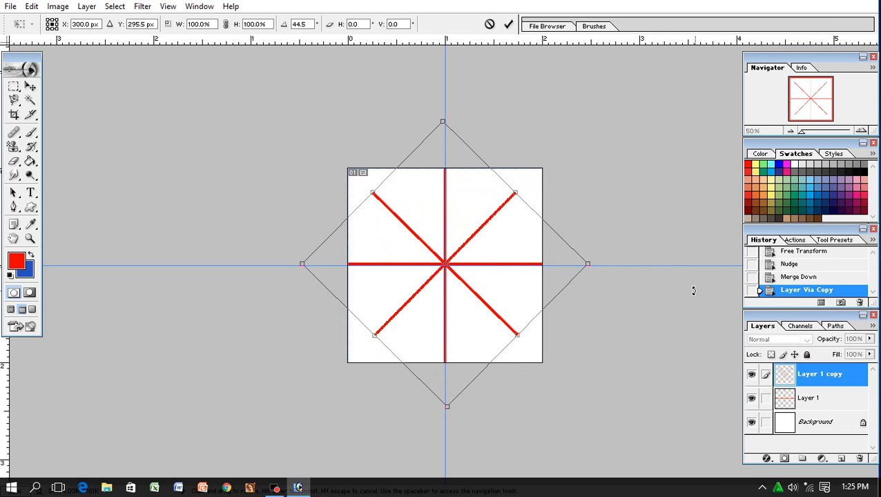
key("Return")
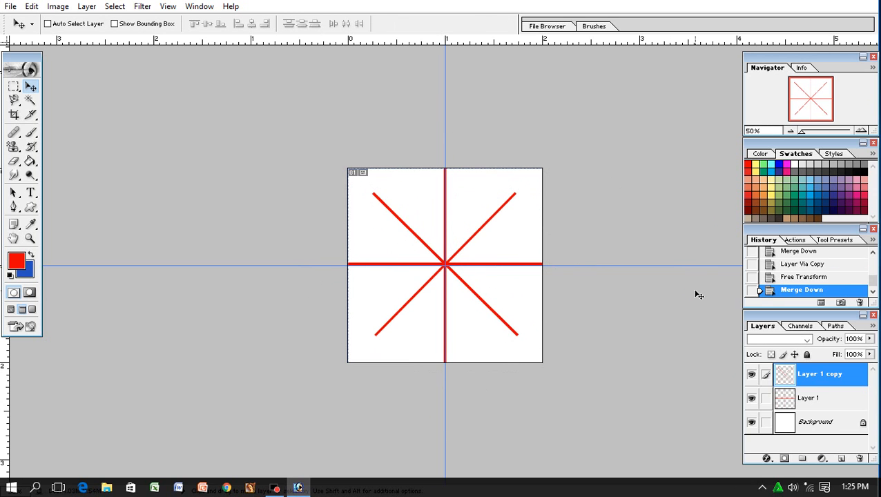
key("ctrl+e")
Step: Duplicate the eight-ray star, rotate the copy so its rays fall between the existing ones, and scale it to about 76.3%
key("ctrl+j")
key("ctrl+t")
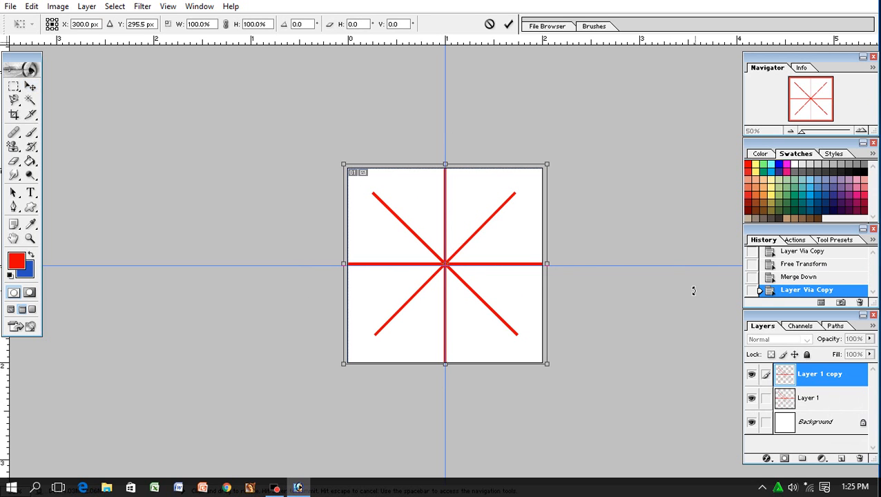
left_click_drag(559, 160, 626, 227)
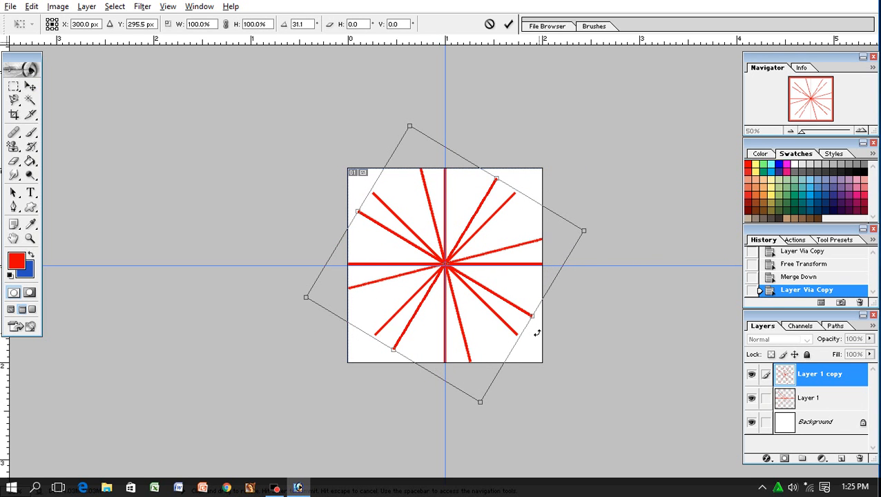
left_click_drag(480, 401, 472, 369)
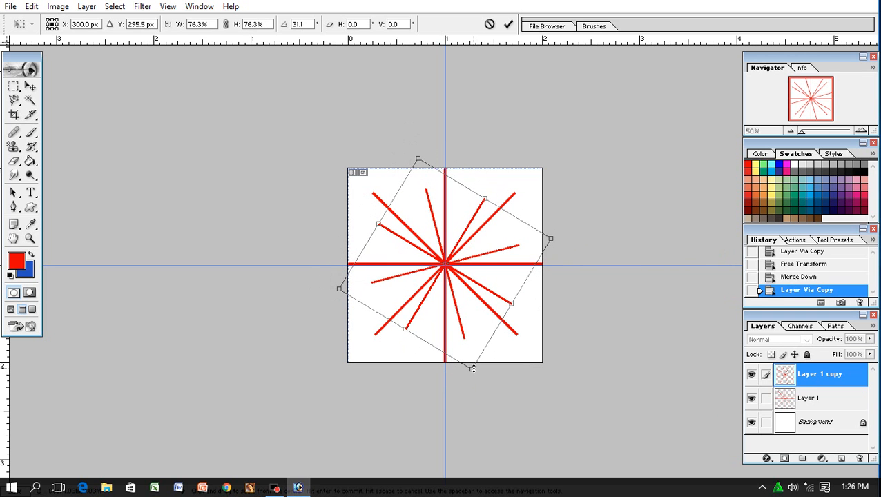
left_click_drag(629, 240, 623, 233)
key("Return")
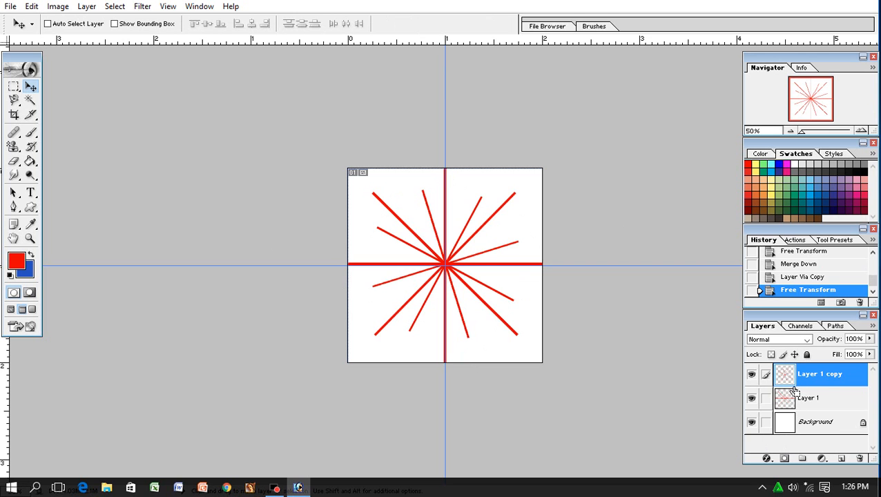
Step: Merge the smaller star into Layer 1 and delete the Background layer
key("ctrl+e")
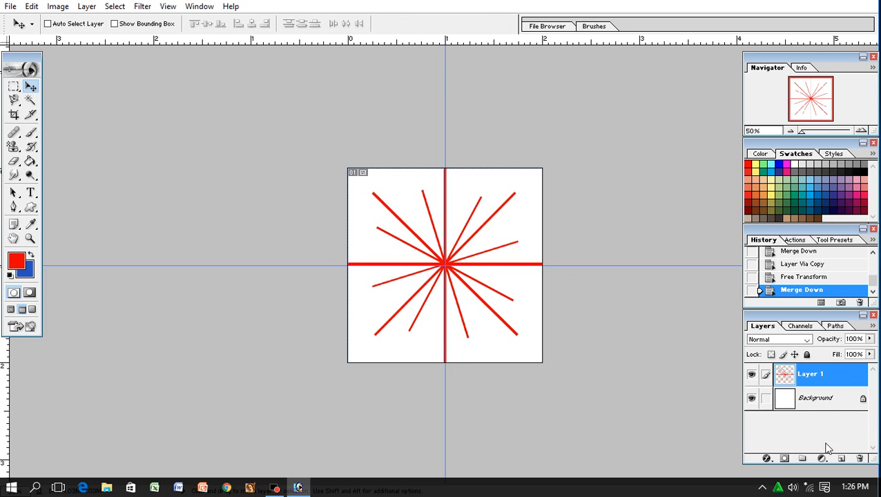
left_click(751, 398)
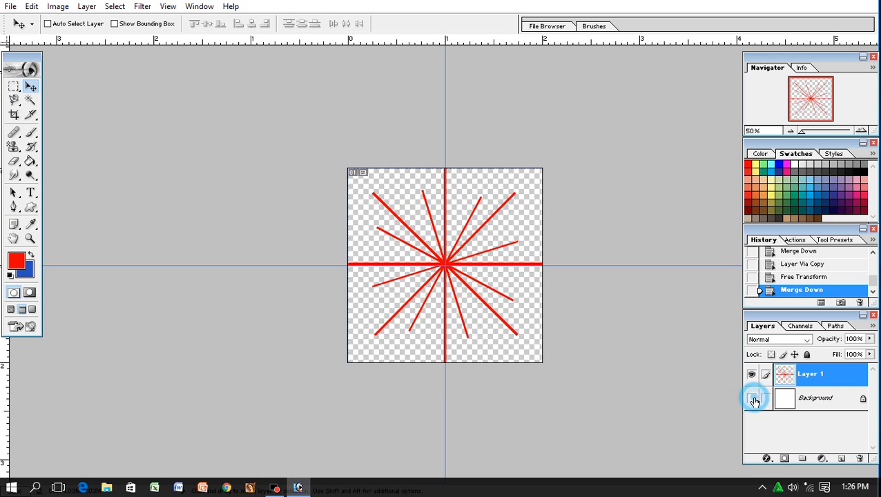
left_click(808, 400)
left_click(860, 458)
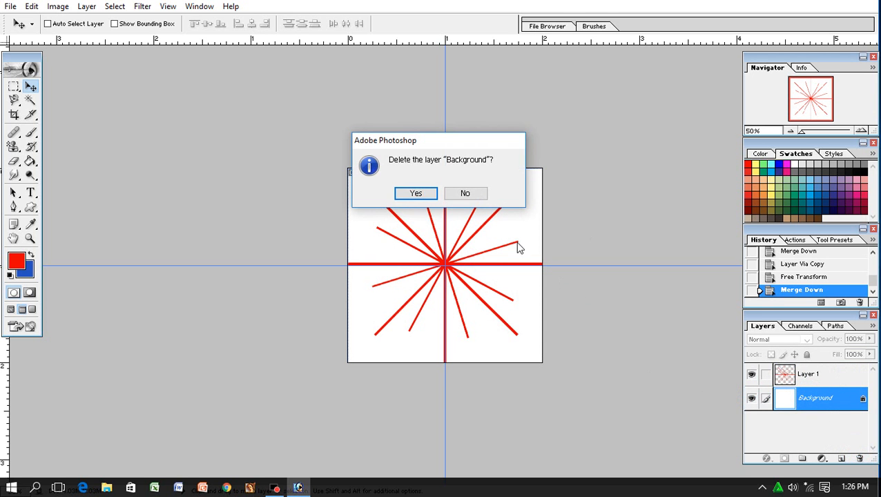
left_click(414, 193)
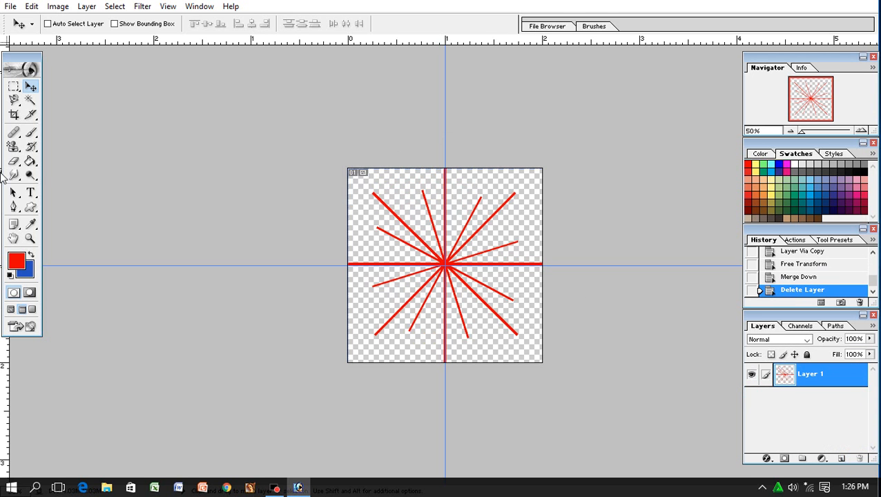
Step: Switch to the standard screen mode and set the image resolution to 50 pixels/inch, keeping resampling and proportions on
left_click(12, 309)
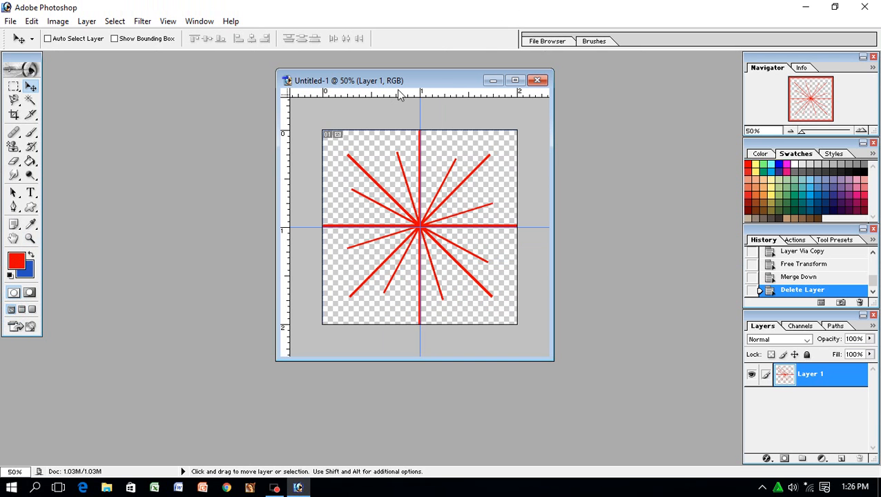
right_click(448, 80)
left_click(459, 103)
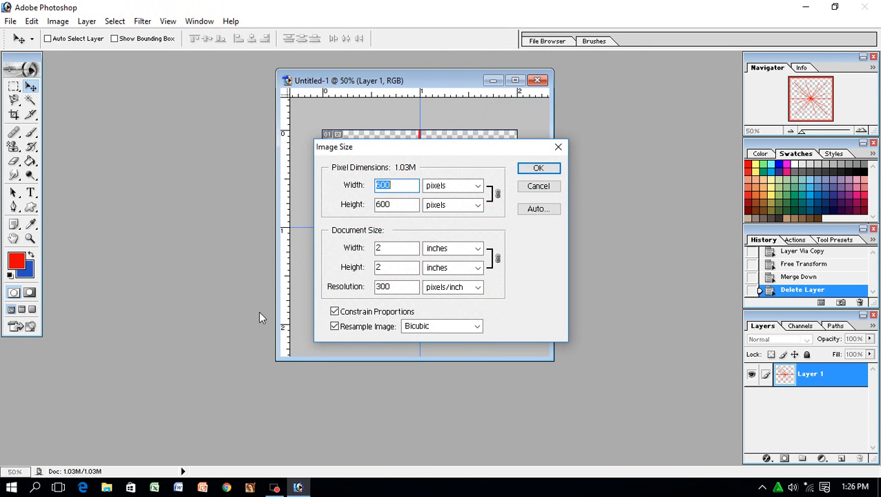
double_click(384, 286)
type("50")
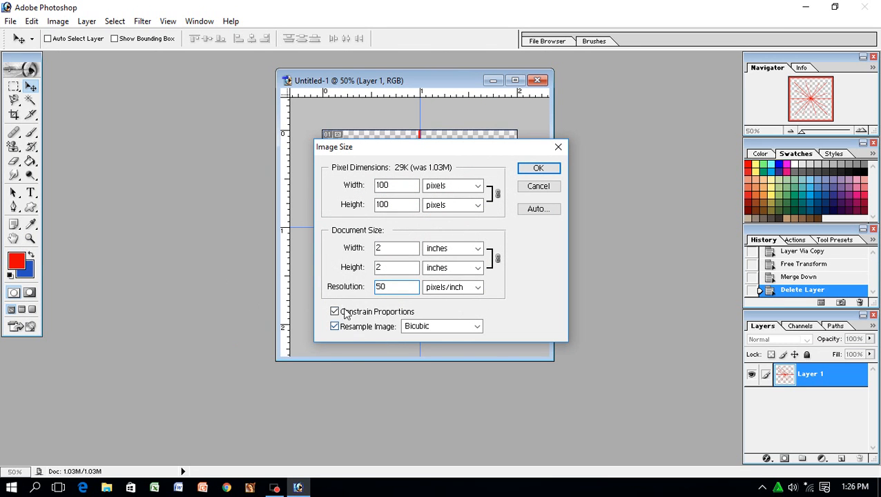
left_click(535, 168)
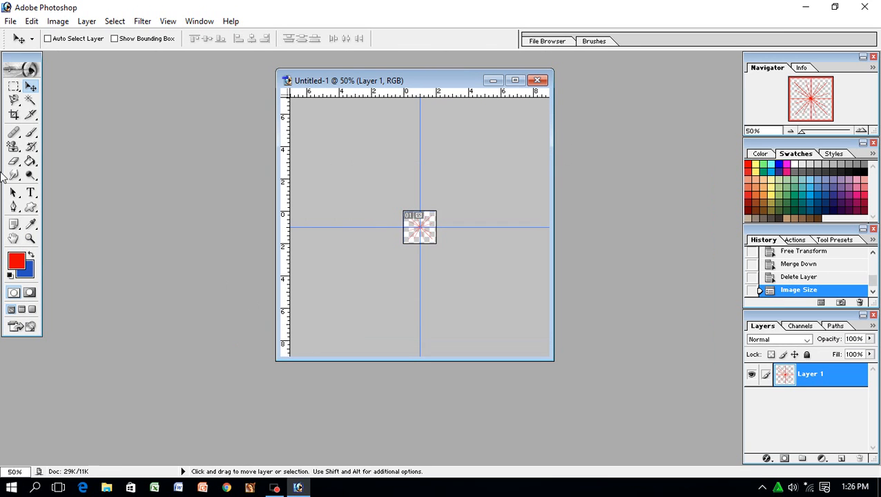
Step: Define the small transparent star image as a pattern and close the document without saving it
left_click(31, 21)
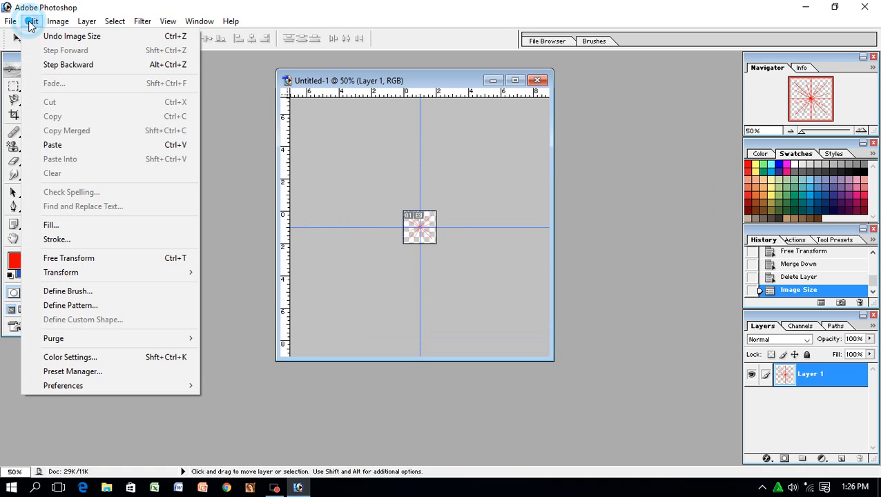
left_click(74, 308)
left_click(566, 239)
left_click(537, 81)
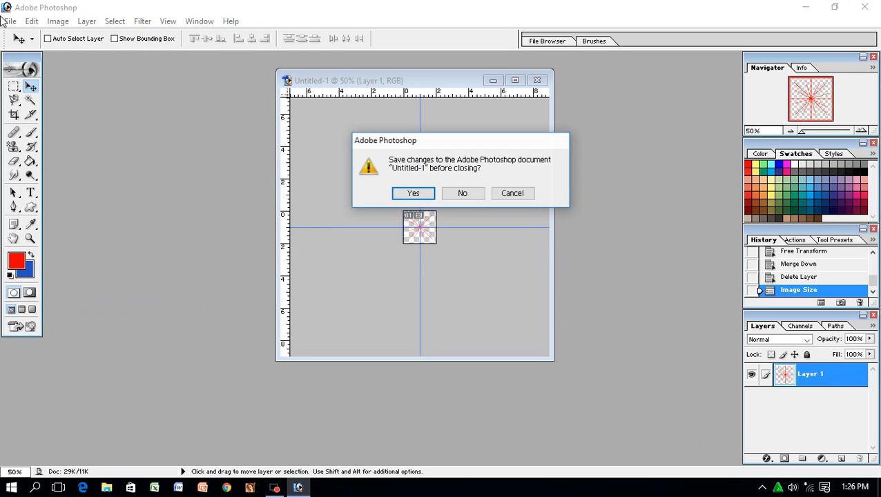
left_click(471, 194)
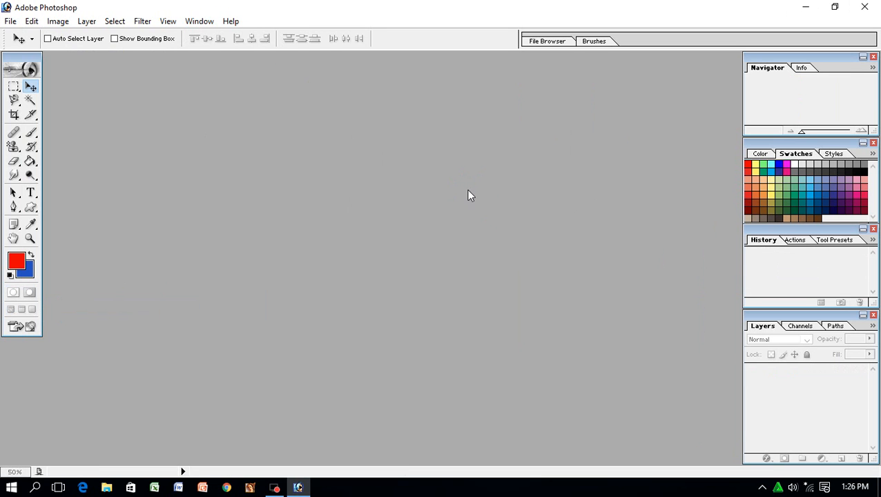
Step: Create a new white RGB document in portrait A4 size from the preset sizes
left_click(11, 21)
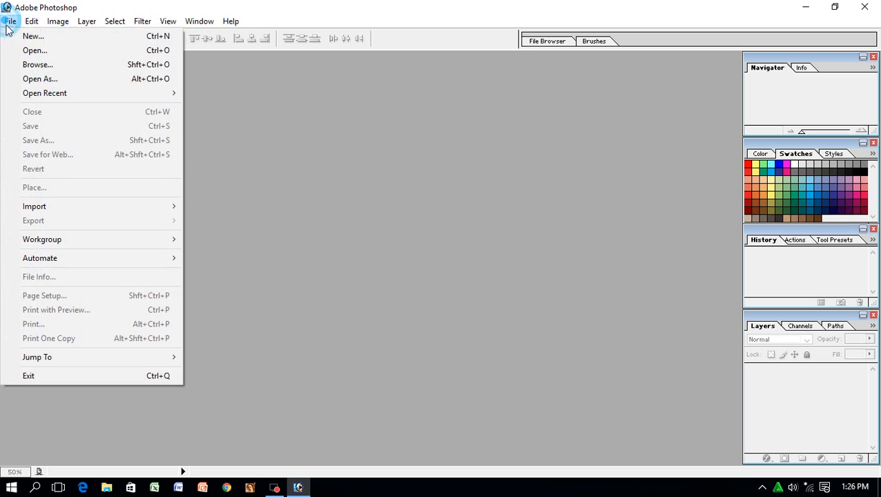
left_click(17, 35)
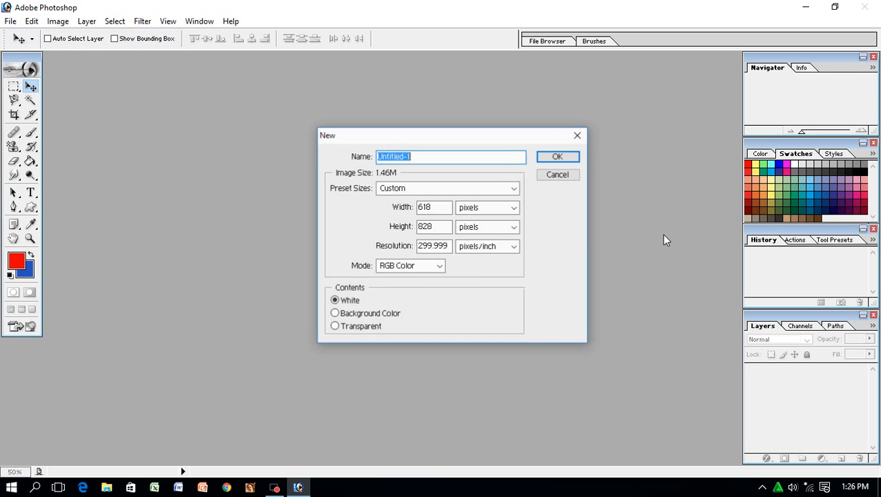
left_click(428, 189)
left_click(391, 285)
left_click(552, 154)
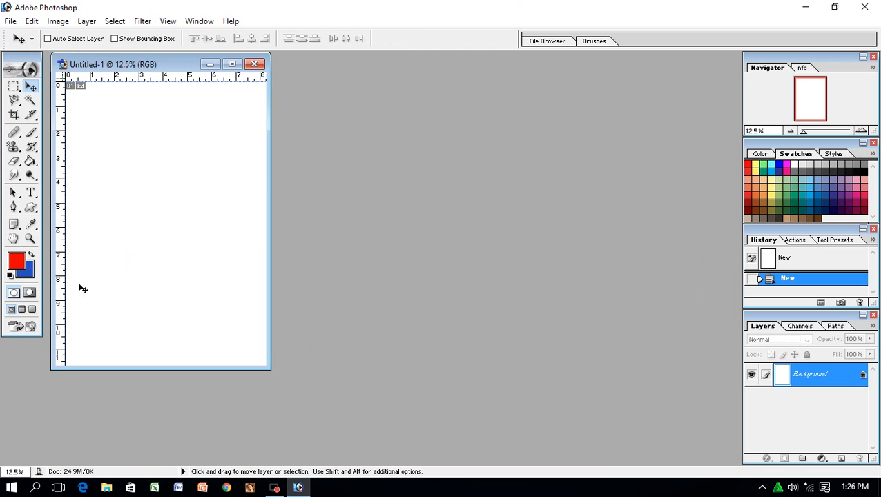
Step: Switch to full screen mode with the menu bar and choose the red star pattern for the Pattern Stamp tool
left_click(21, 310)
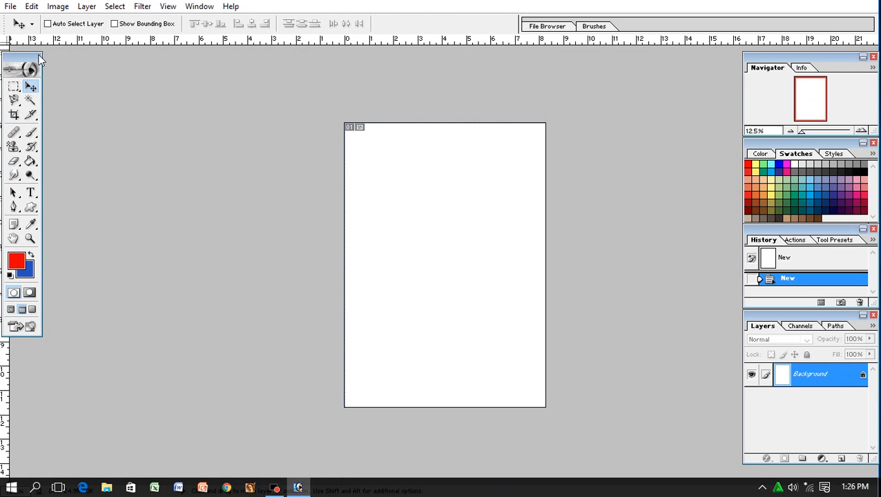
left_click(13, 149)
left_click(63, 160)
left_click(393, 24)
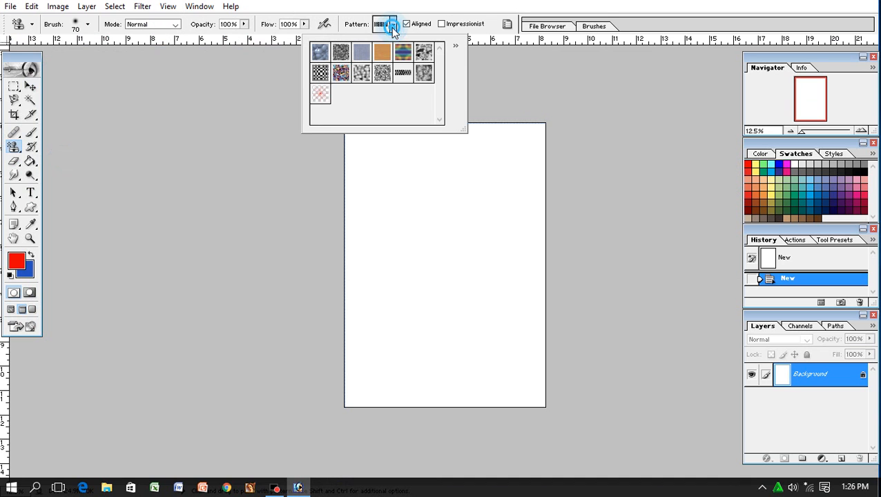
left_click(325, 101)
left_click(213, 202)
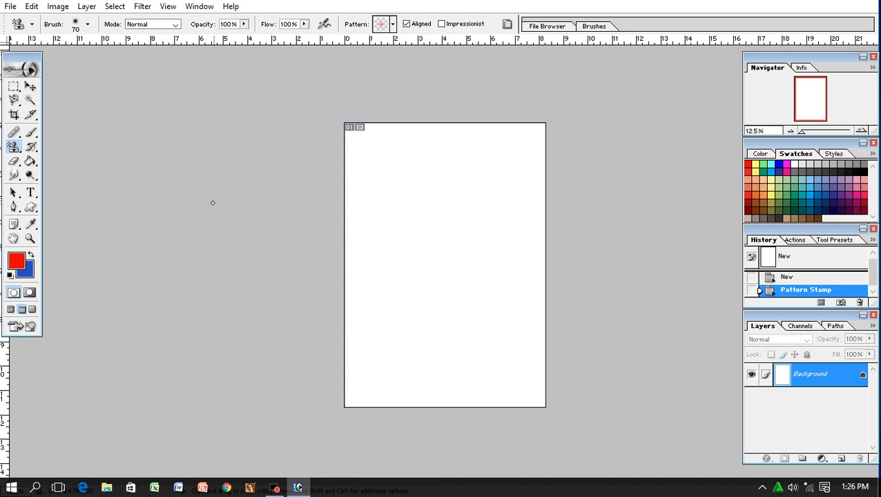
Step: Add a new layer above the white background and enlarge the Pattern Stamp brush to 900
left_click(841, 459)
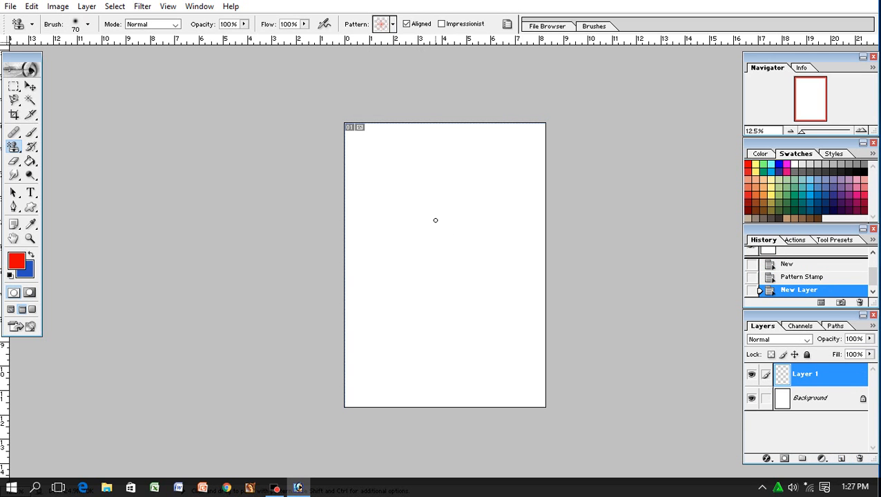
key("bracketright")
key("bracketright")
key("bracketright")
key("bracketright")
key("bracketright")
key("bracketright")
key("bracketright")
key("bracketright")
key("bracketright")
key("bracketright")
key("bracketright")
key("bracketright")
key("bracketright")
key("bracketright")
left_click(621, 120)
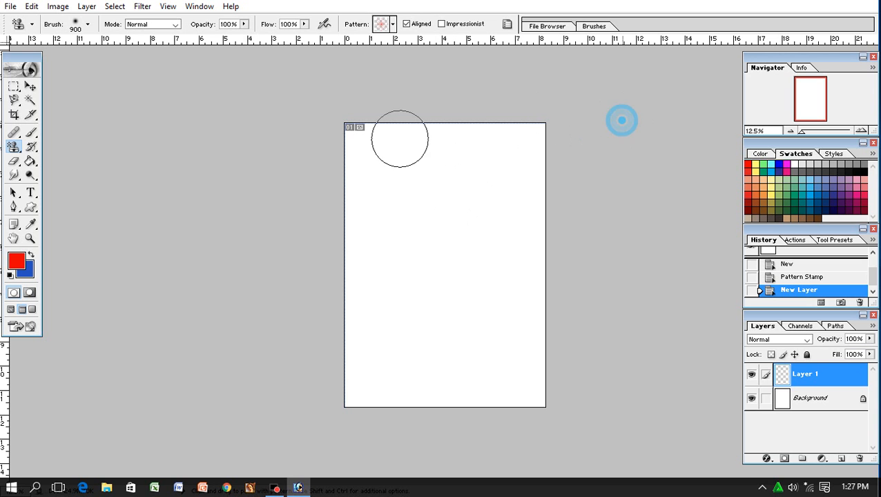
Step: Paint the red star pattern over the whole page on the new layer with the Pattern Stamp
mouse_move(213, 149)
left_mouse_down()
mouse_move(650, 166)
mouse_move(624, 183)
mouse_move(272, 192)
mouse_move(583, 216)
mouse_move(285, 222)
mouse_move(581, 229)
mouse_move(451, 232)
mouse_move(331, 252)
mouse_move(612, 252)
mouse_move(272, 275)
mouse_move(622, 271)
mouse_move(362, 279)
mouse_move(562, 288)
mouse_move(449, 300)
mouse_move(595, 307)
mouse_move(321, 331)
mouse_move(616, 316)
mouse_move(465, 336)
mouse_move(335, 338)
mouse_move(427, 349)
left_mouse_up()
mouse_move(562, 362)
left_mouse_down()
mouse_move(407, 376)
mouse_move(394, 388)
mouse_move(584, 394)
mouse_move(226, 383)
left_mouse_up()
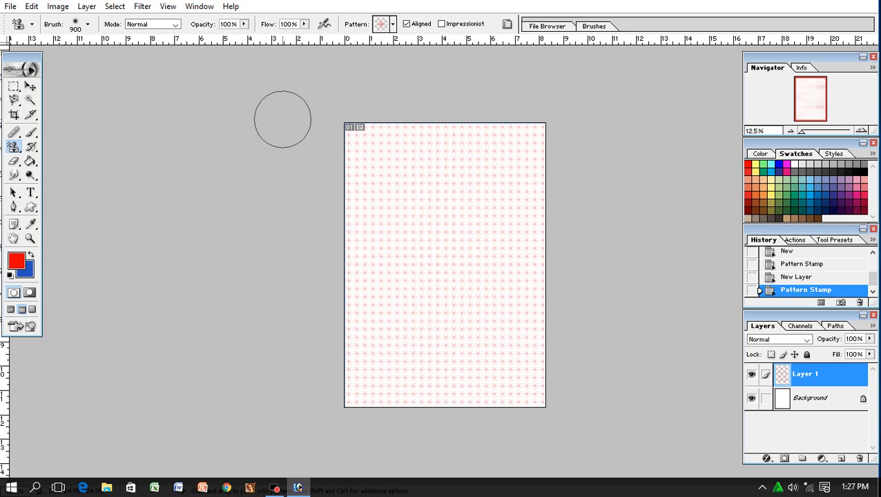
left_click_drag(333, 397, 599, 382)
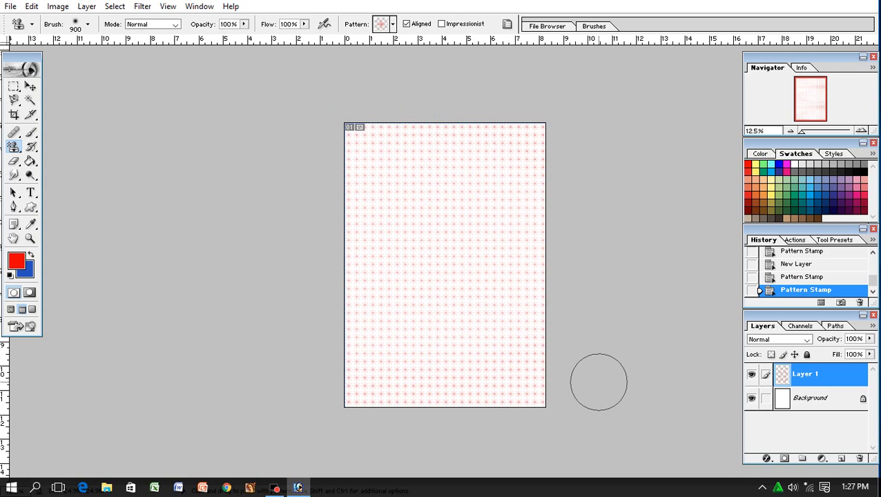
Step: Examine the painted star pattern up close, from the middle of the page to its upper edge
key("ctrl+plus")
key("ctrl+plus")
key("ctrl+plus")
key("ctrl+plus")
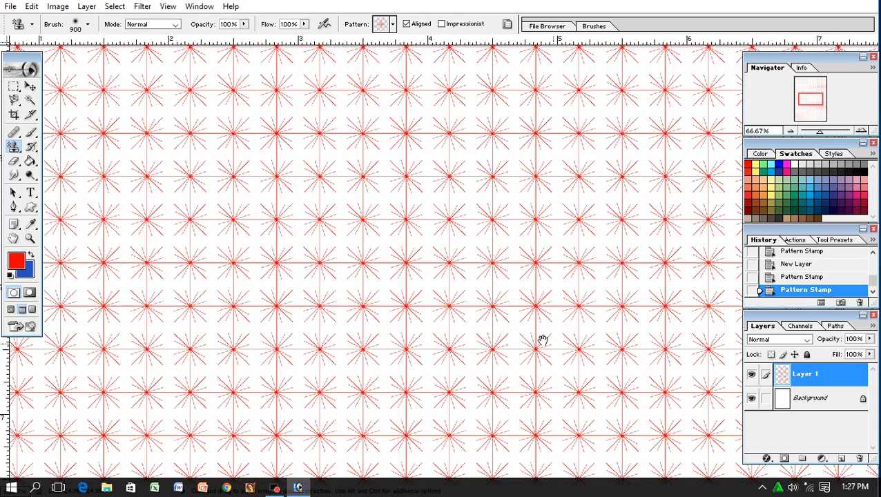
key("ctrl+plus")
left_click_drag(452, 152, 546, 281)
left_click_drag(535, 190, 612, 436)
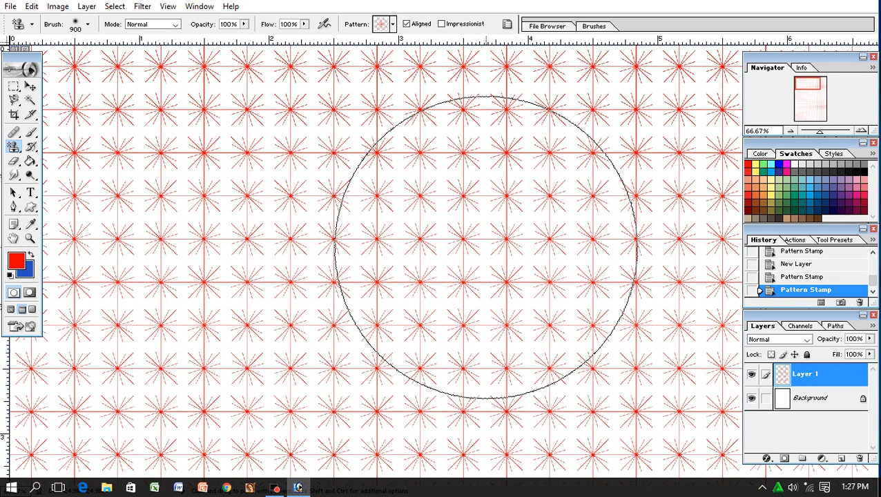
Step: Convert the locked white background into a regular layer with the default settings
left_click(811, 399)
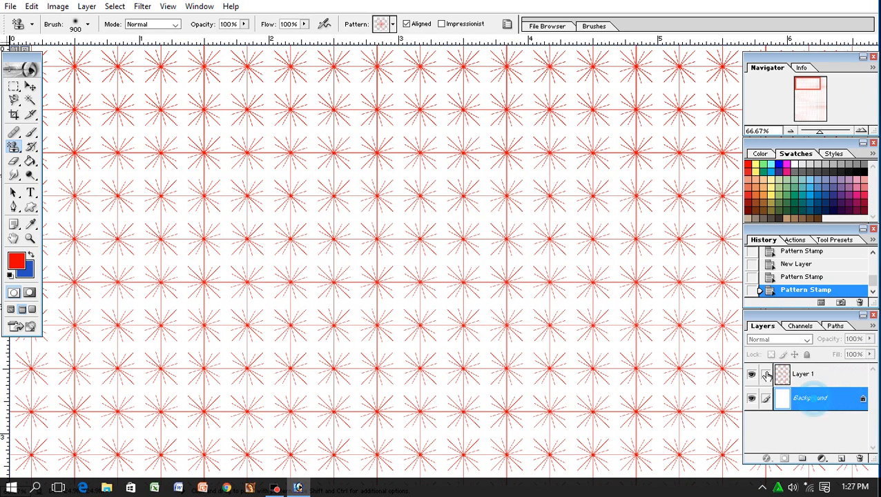
right_click(826, 404)
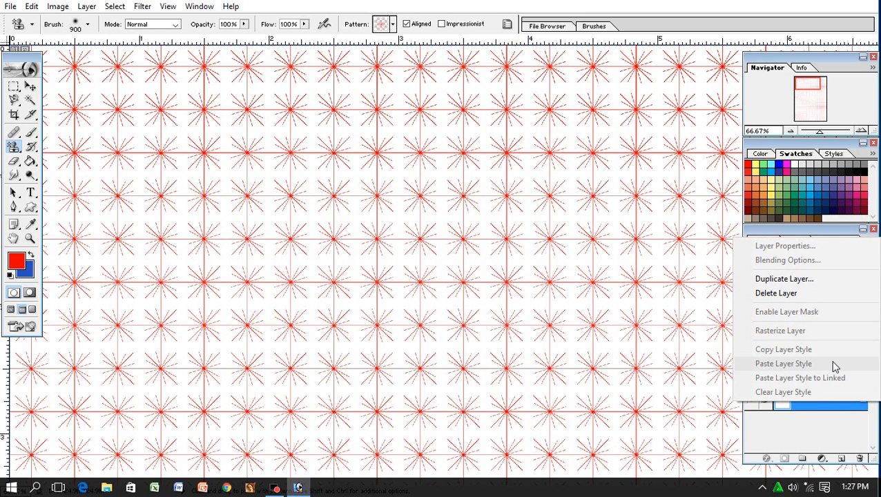
left_click(840, 408)
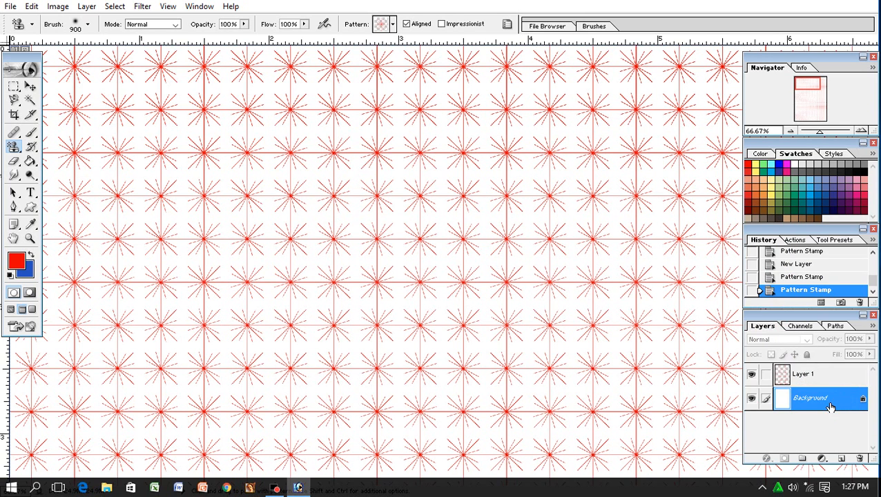
double_click(836, 407)
left_click(532, 222)
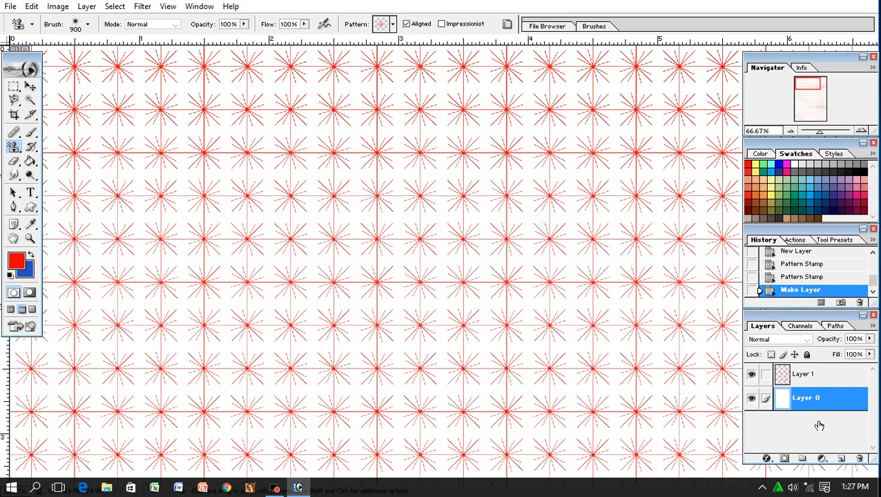
Step: Add a Gradient Overlay to the white layer using the Orange, Yellow, Orange preset
right_click(803, 401)
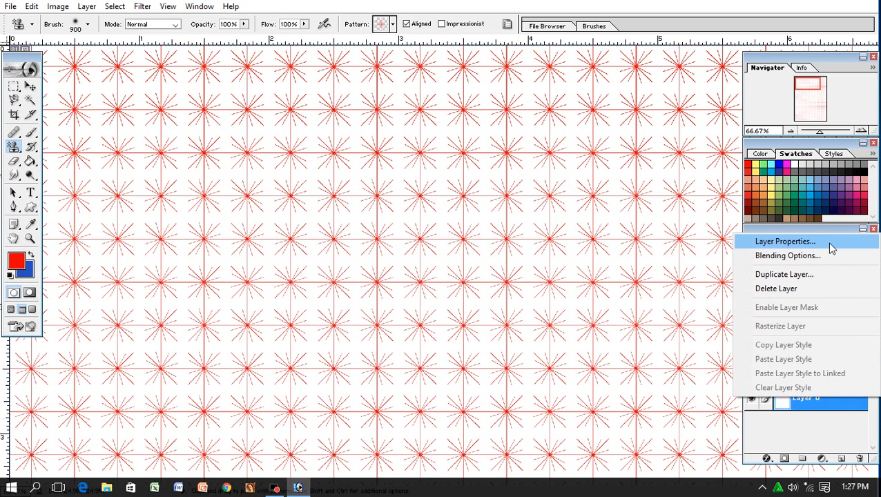
left_click(773, 457)
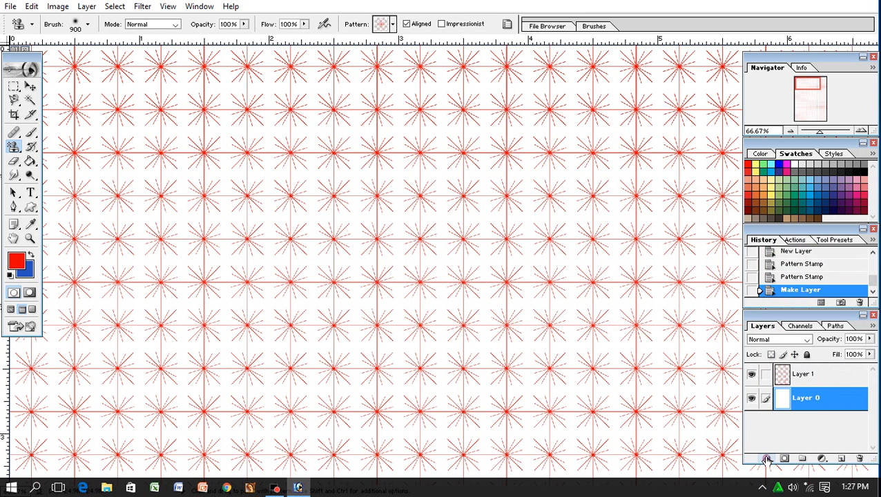
left_click(766, 459)
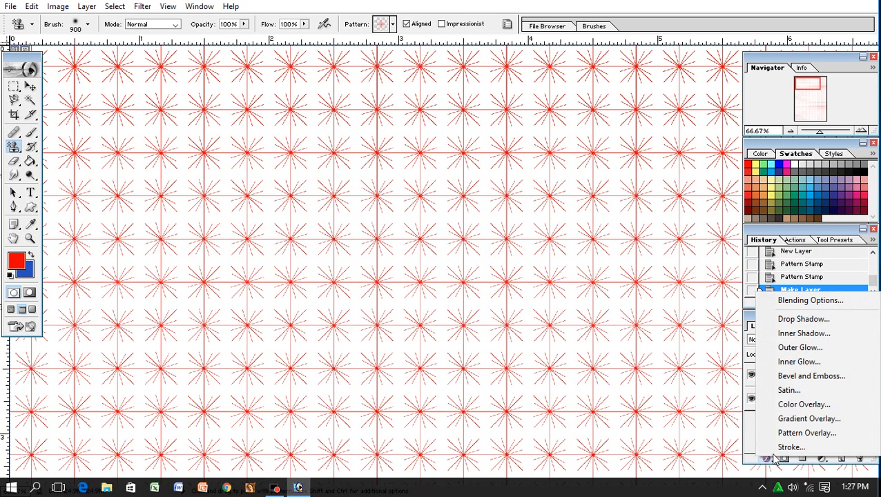
left_click(811, 432)
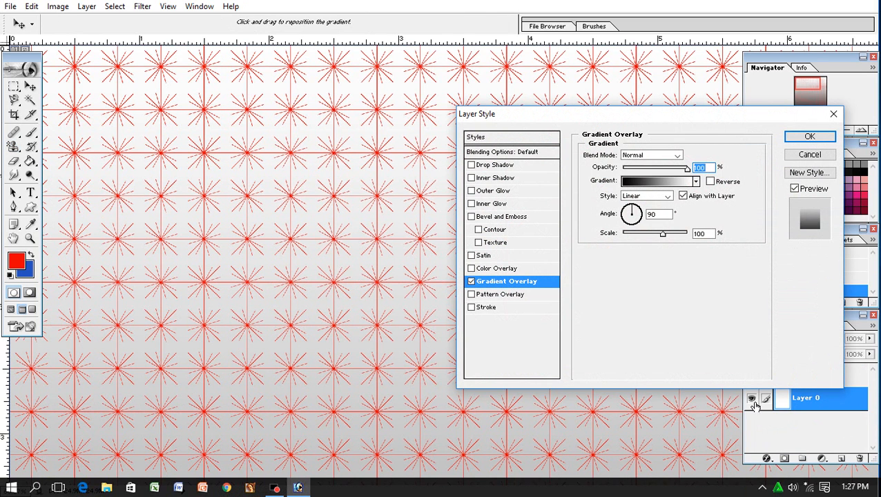
left_click(653, 186)
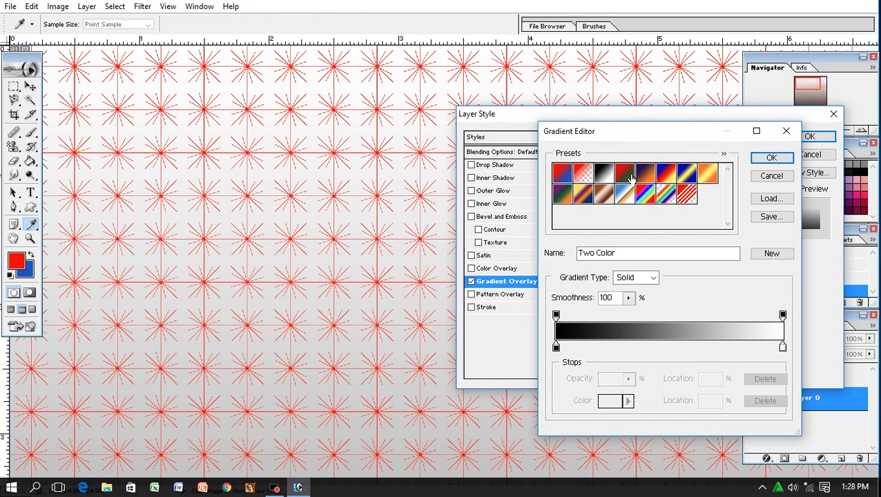
left_click(708, 177)
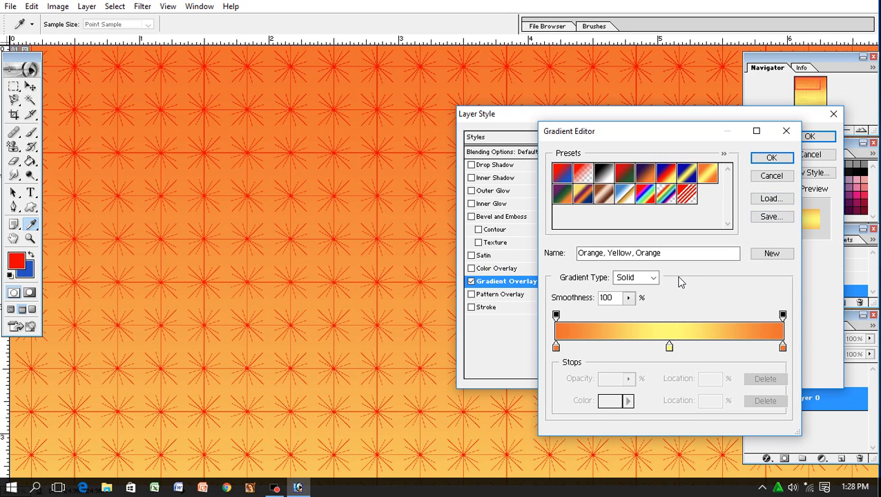
Step: Recolor the gradient's end stop to FEFCFB and its start stop to FCFAF9, keeping the yellow middle stop
left_click(782, 348)
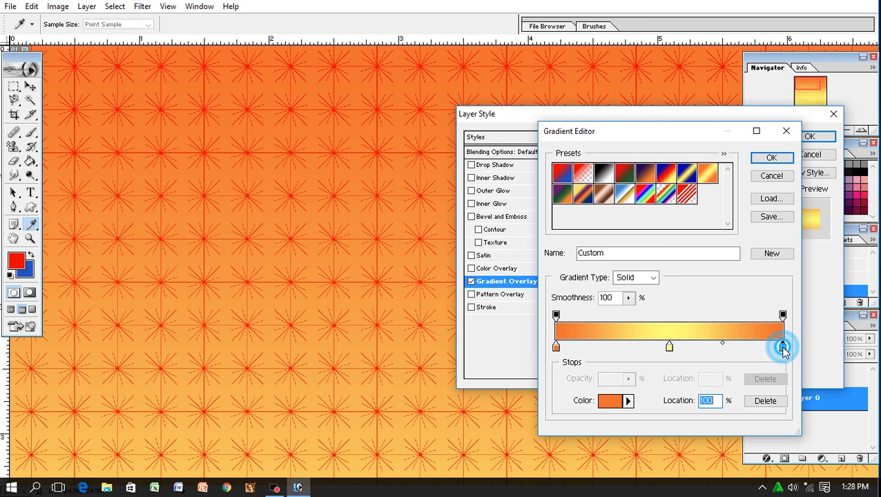
double_click(782, 347)
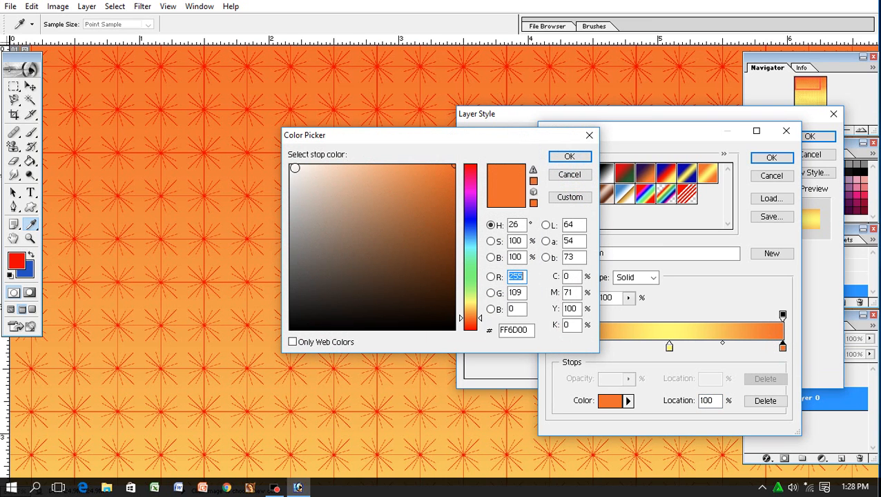
left_click(292, 166)
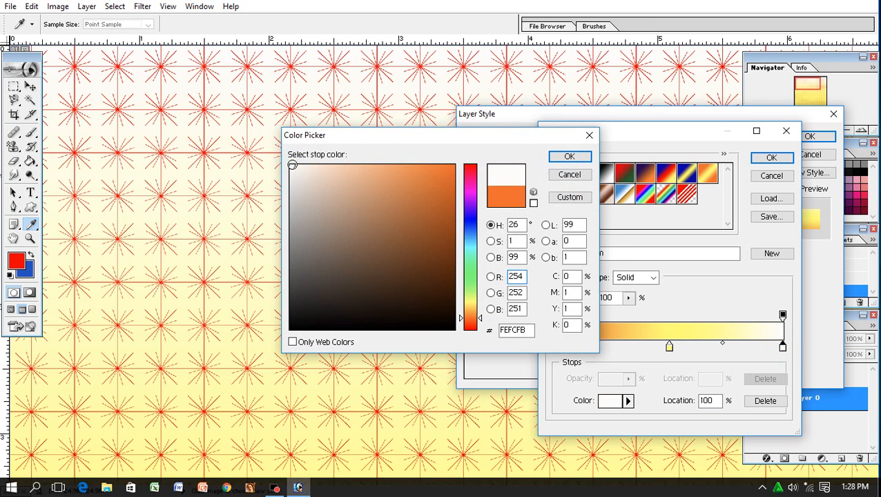
left_click(569, 158)
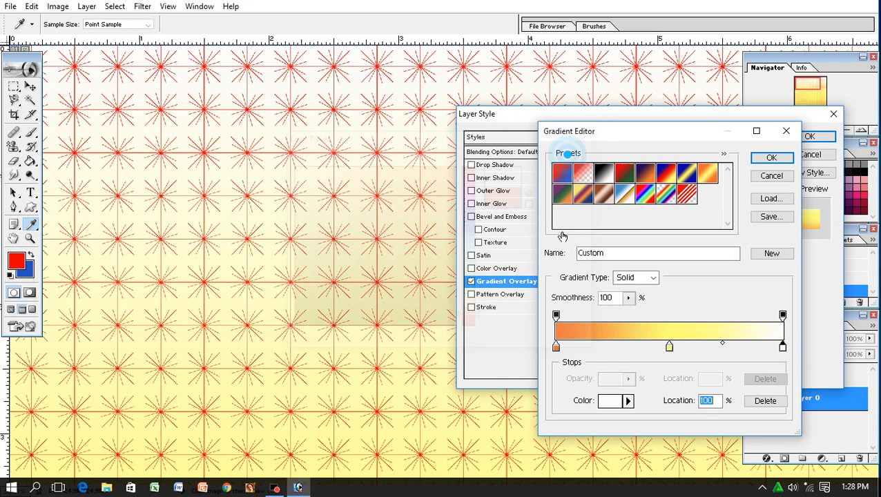
double_click(556, 348)
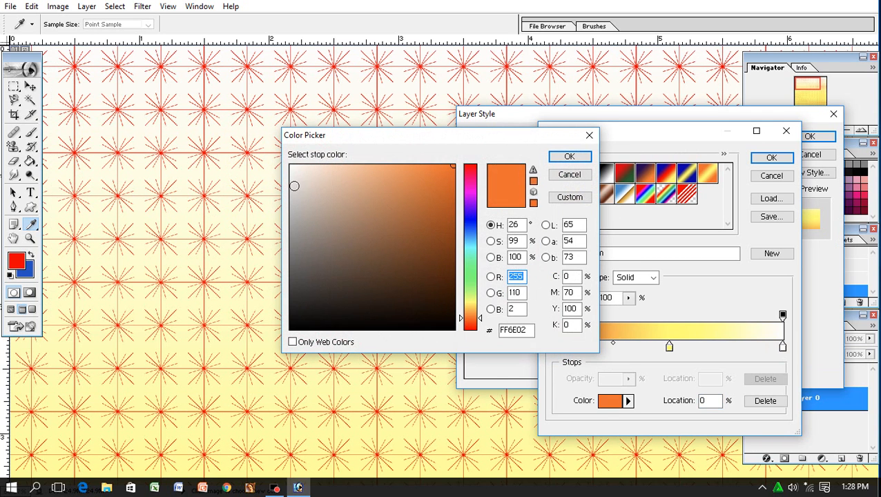
left_click(293, 168)
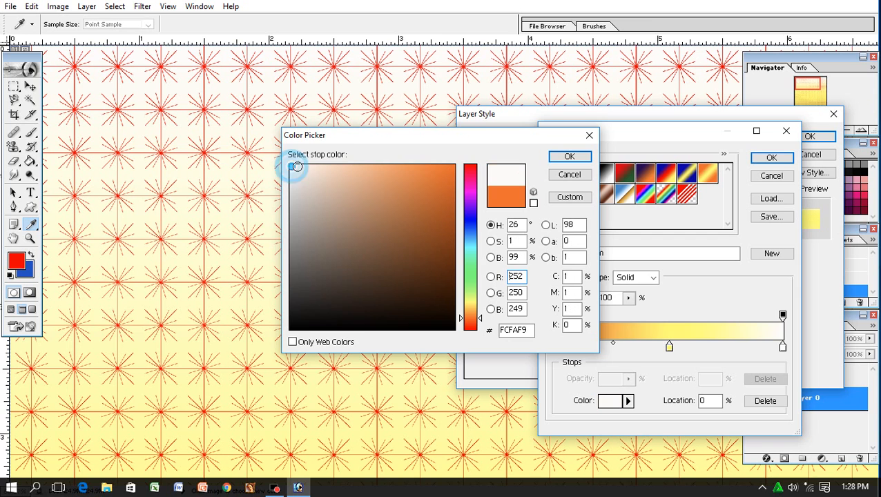
left_click(568, 157)
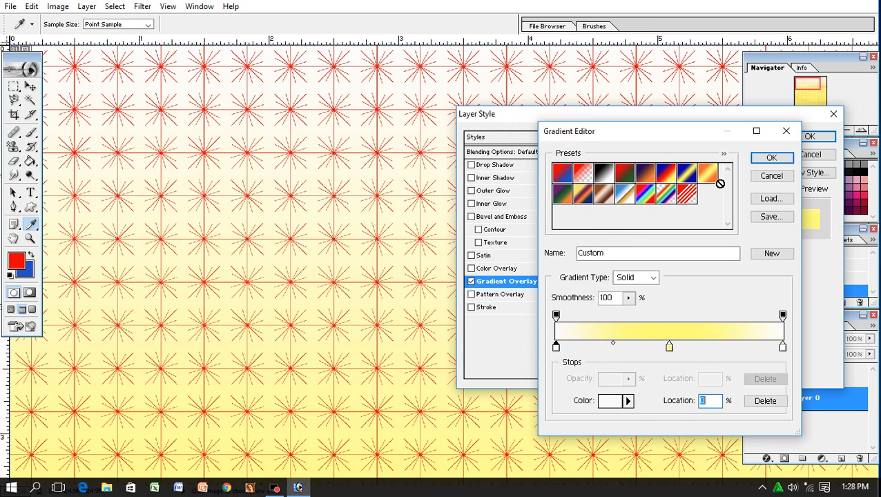
left_click(769, 160)
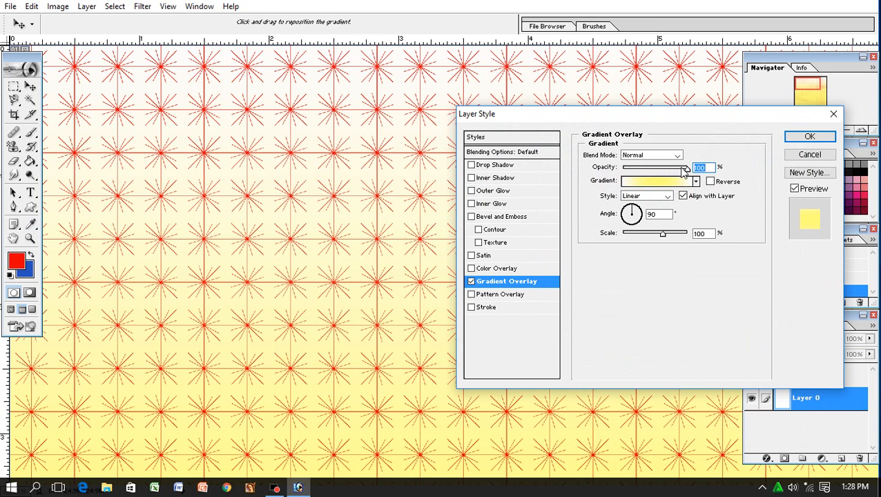
Step: Set the gradient overlay's style to Radial and apply the effect to the layer
left_click(667, 196)
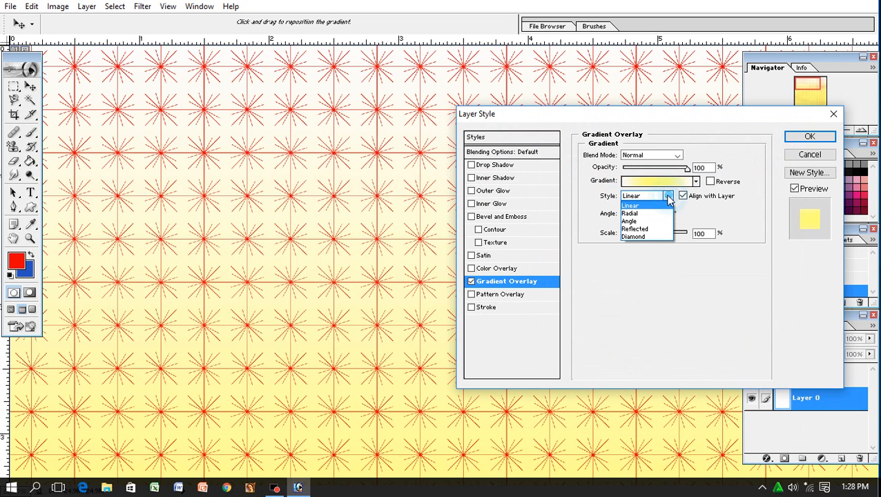
left_click(656, 213)
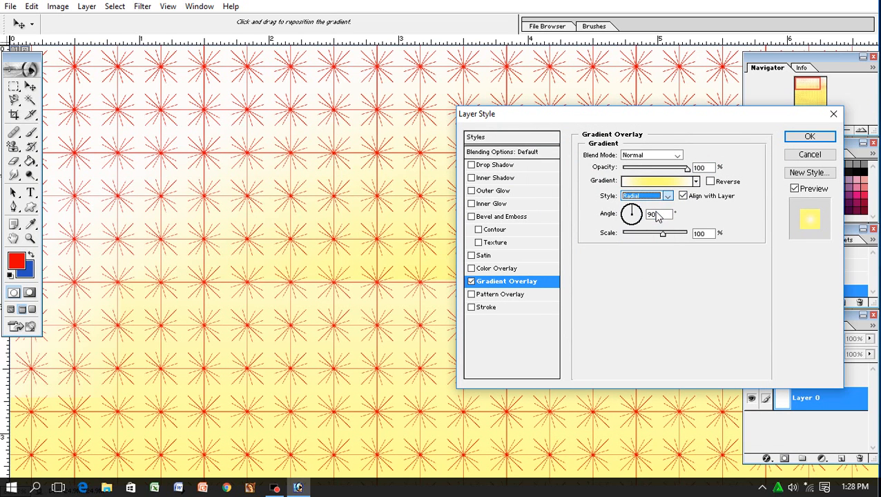
left_click(804, 137)
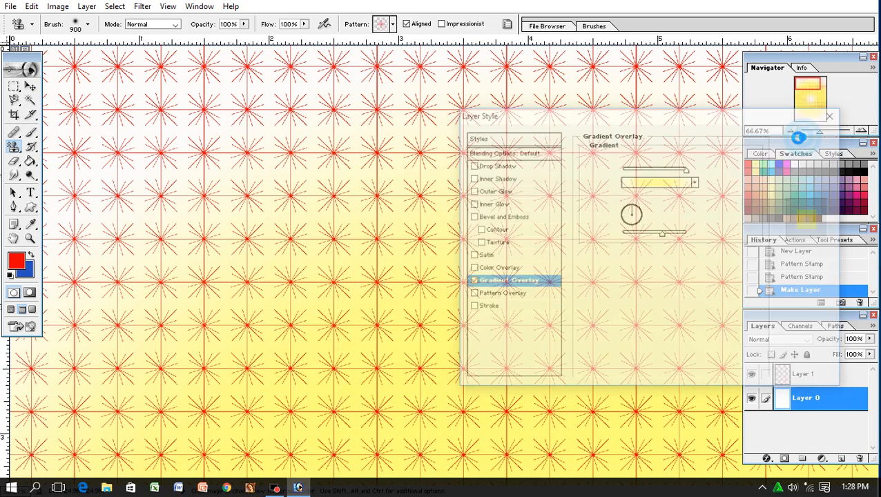
Step: Compare the whole page with the star layer hidden and shown, and examine the stars over the gradient up close
key("ctrl+minus")
key("ctrl+minus")
key("ctrl+minus")
key("ctrl+minus")
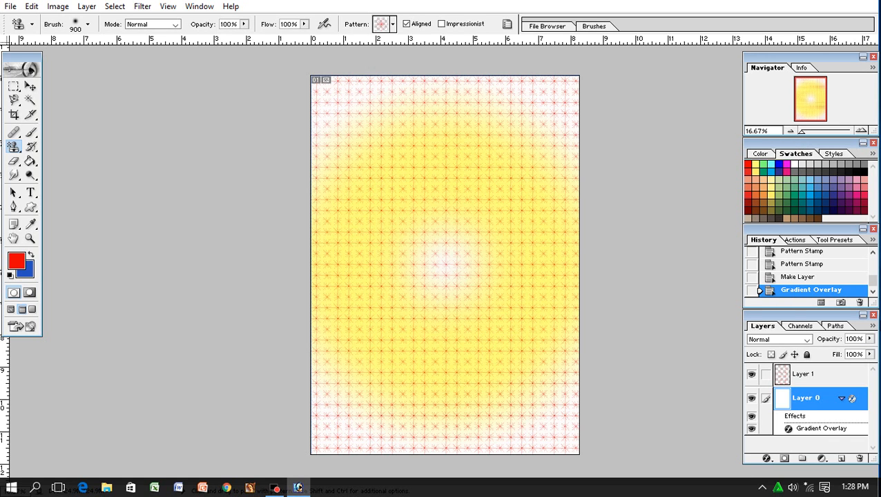
left_click(753, 376)
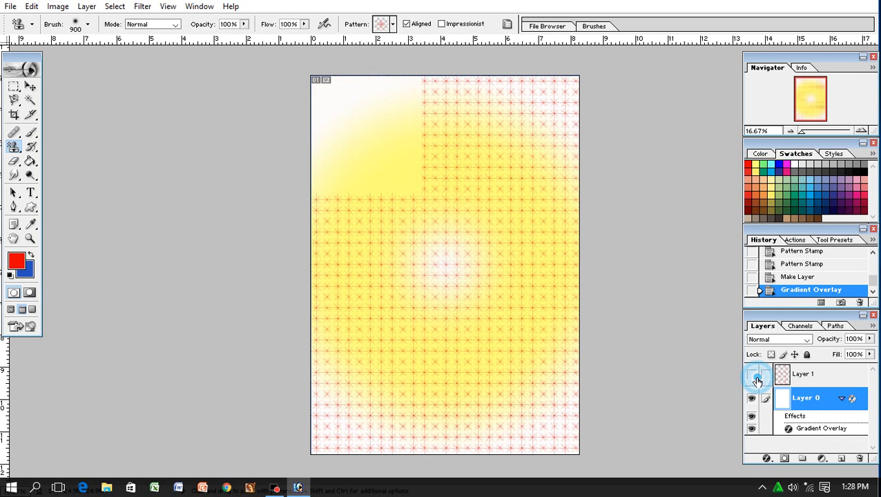
left_click(752, 376)
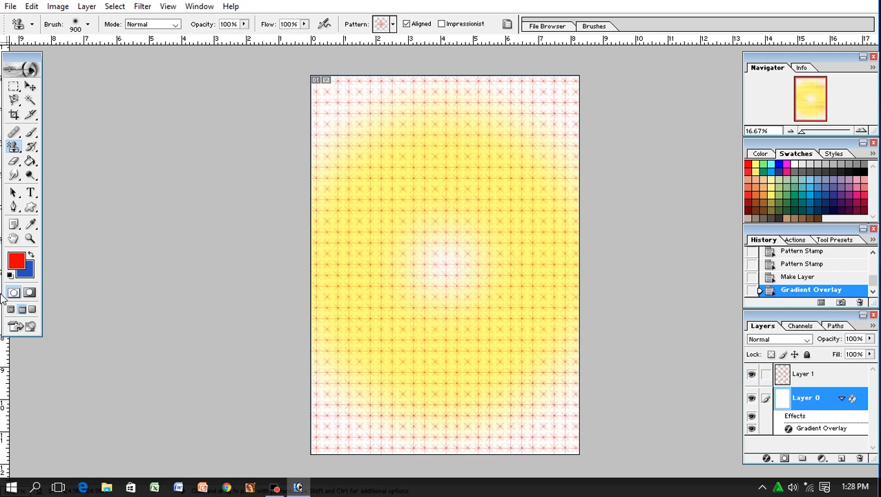
left_click(30, 239)
left_click(442, 157)
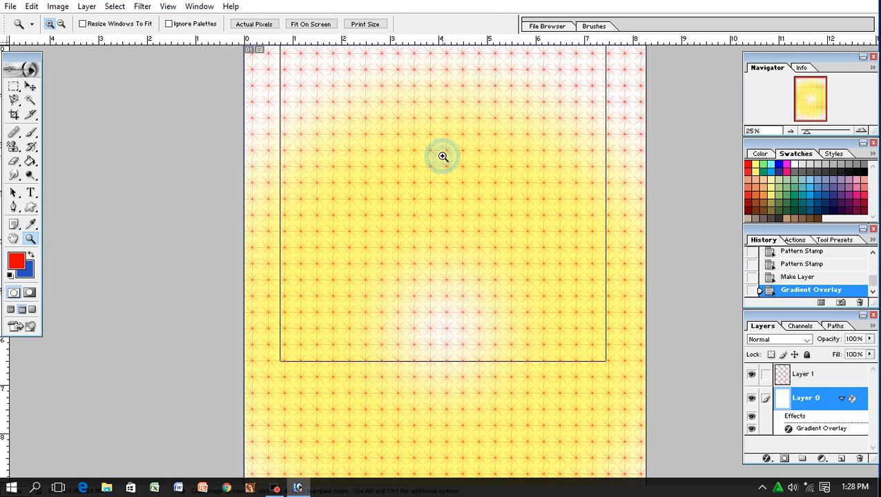
left_click(442, 154)
left_click(443, 154)
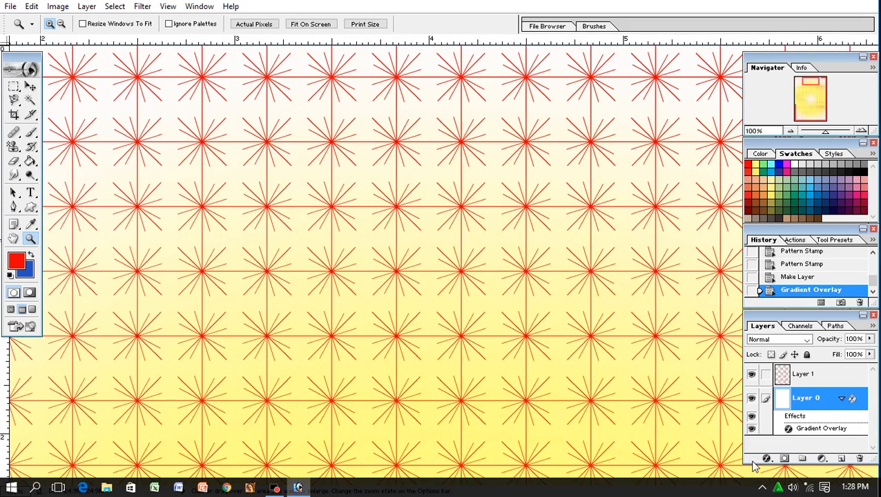
left_click(765, 459)
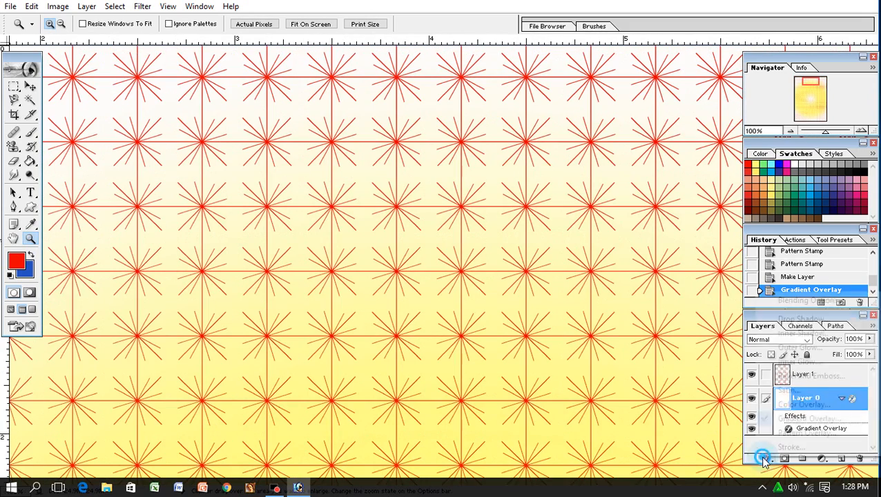
left_click(801, 322)
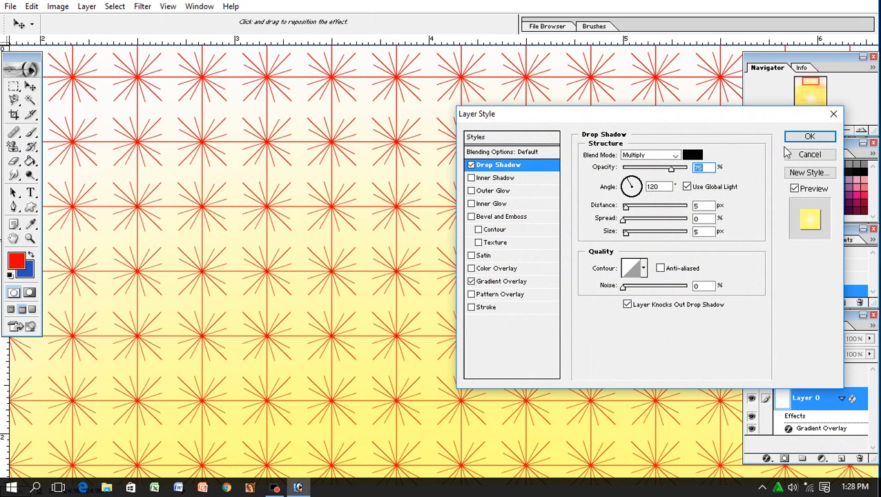
left_click(686, 168)
left_click_drag(626, 221, 639, 228)
left_click(798, 153)
Step: Add a Drop Shadow effect at 100% opacity to the star pattern layer
left_click(812, 373)
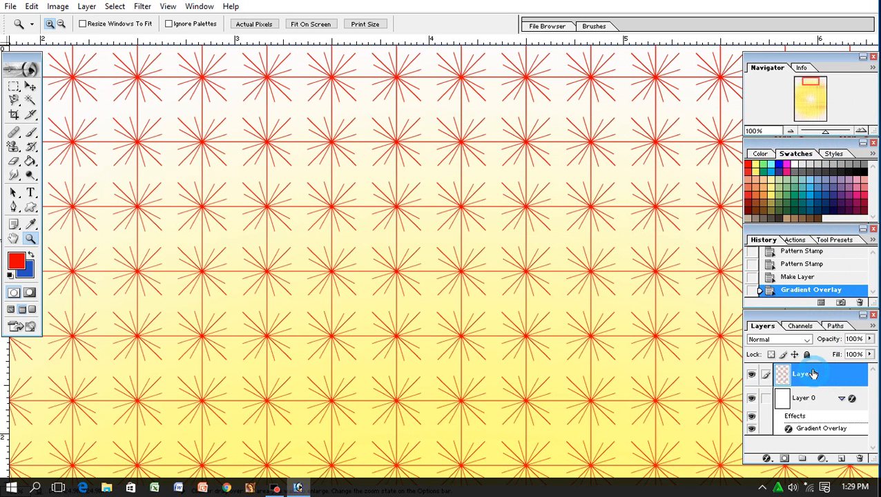
left_click(766, 459)
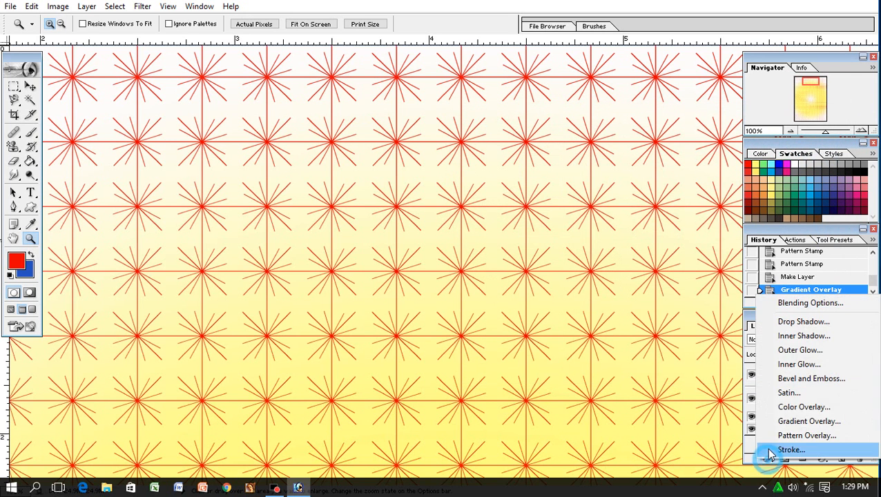
left_click(789, 326)
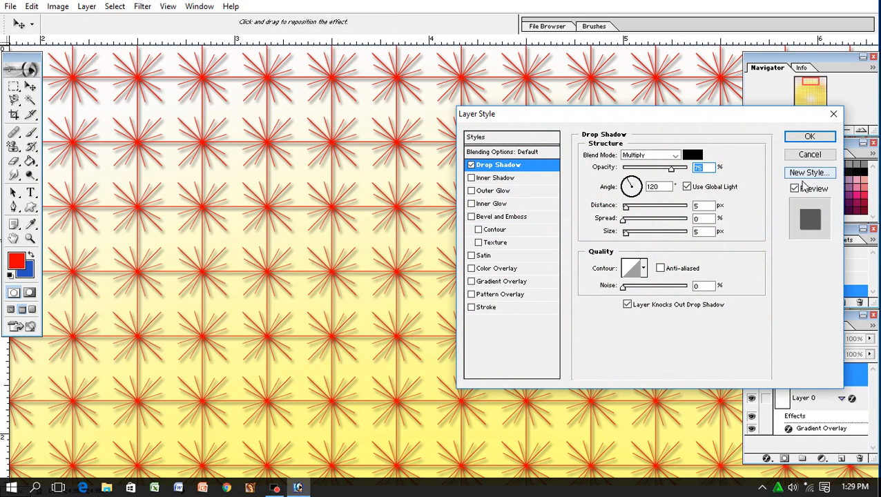
left_click_drag(672, 169, 687, 169)
left_click(799, 138)
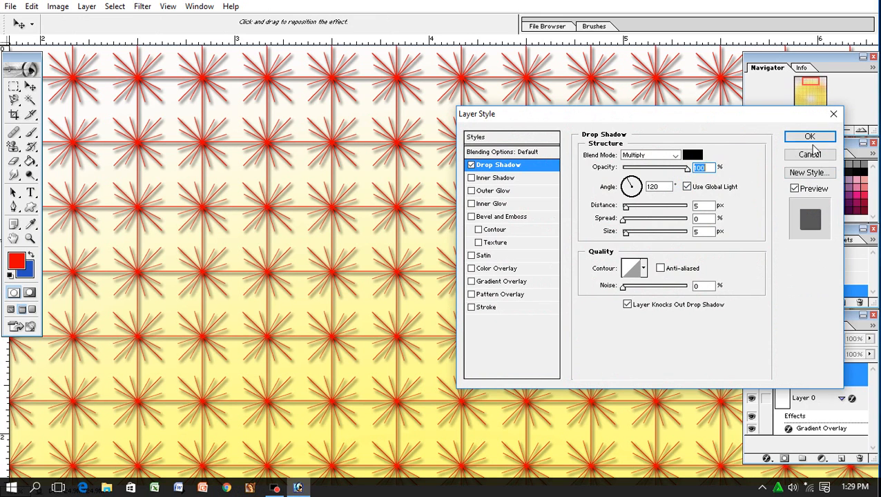
Step: Examine the shadowed stars across the page at several magnifications, over both the pale and yellow areas of the gradient
key("z")
key("space")
left_click_drag(612, 111, 610, 292)
left_click_drag(401, 178, 477, 16)
left_click_drag(466, 230, 649, 82)
left_click_drag(421, 285, 659, 103)
left_click_drag(436, 332, 505, 112)
left_click_drag(460, 260, 461, 76)
left_click_drag(484, 287, 408, 158)
left_click_drag(570, 280, 197, 351)
left_click_drag(487, 365, 219, 314)
left_click_drag(372, 343, 653, 151)
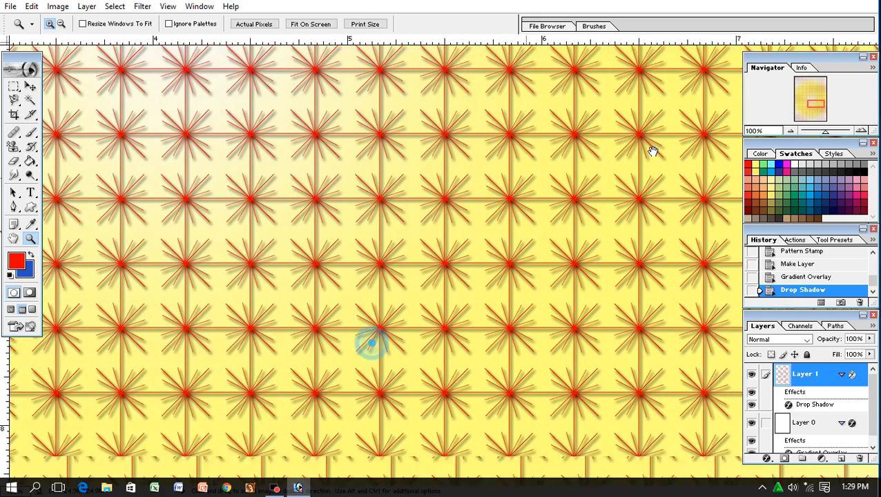
left_click_drag(389, 287, 728, 197)
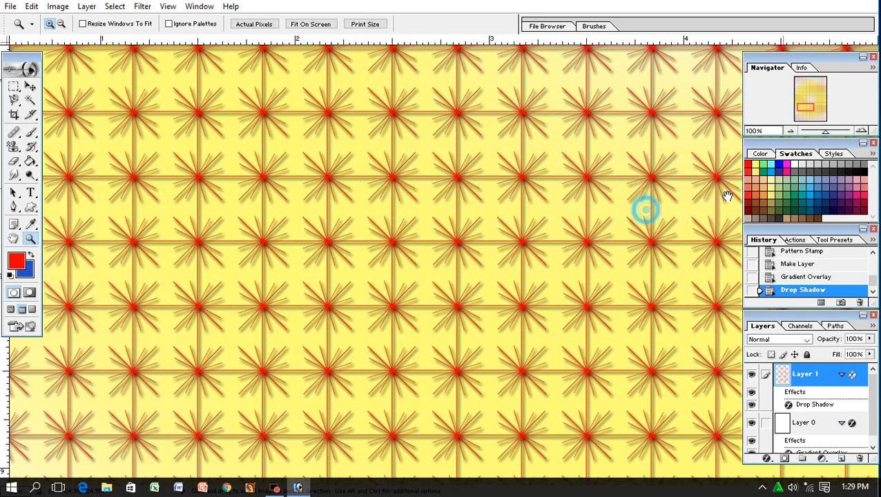
left_click(623, 279)
left_click(623, 279)
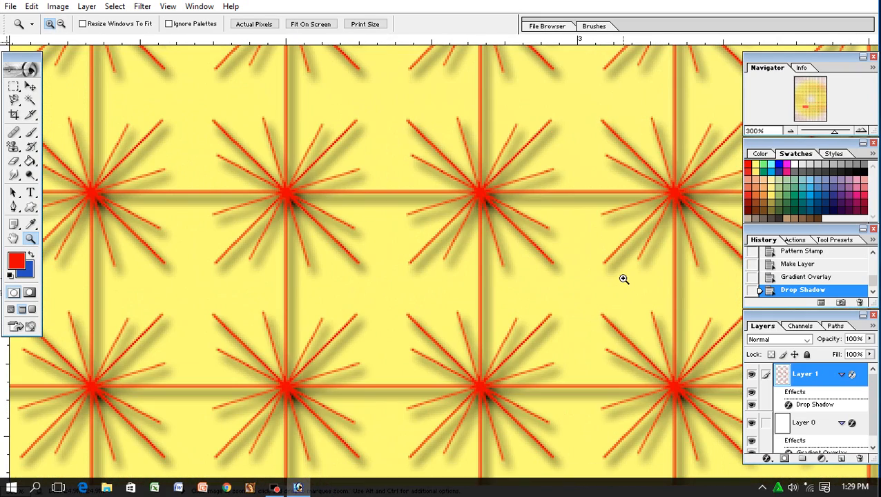
key("ctrl+minus")
key("ctrl+minus")
key("ctrl+minus")
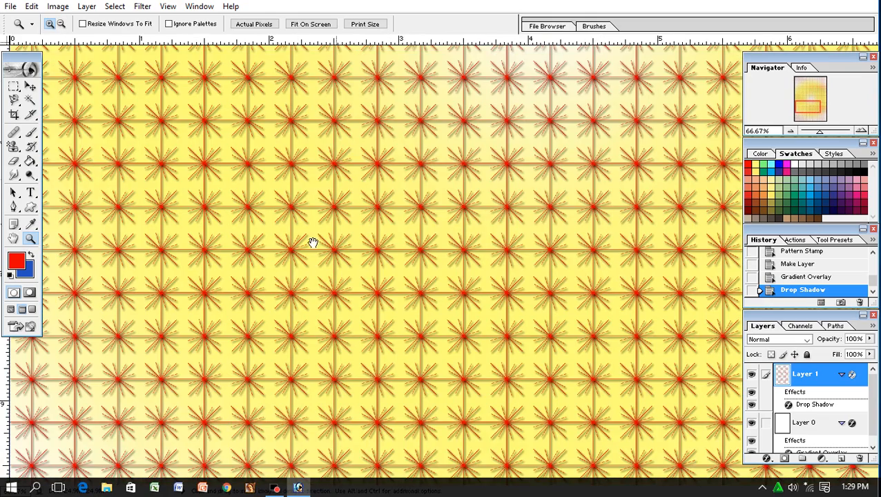
scroll(501, 318, "up", 10)
scroll(401, 252, "up", 1)
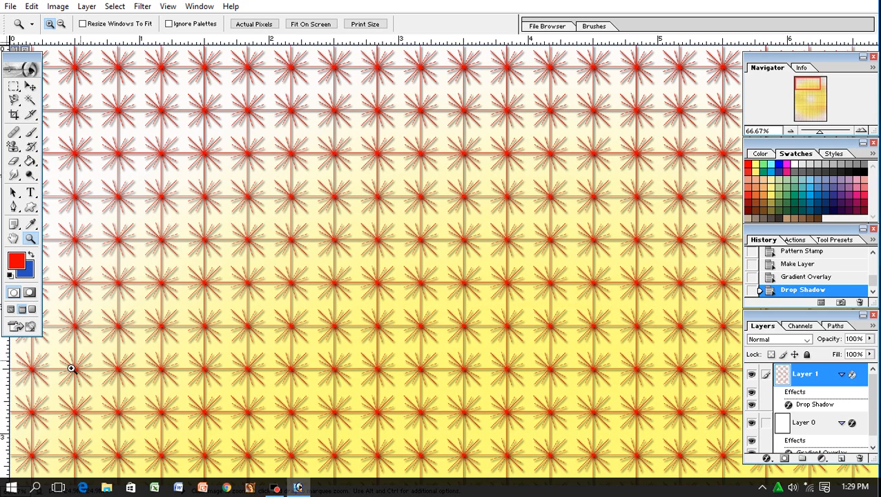
Step: Return to the standard window view and close the document without saving its changes
left_click(11, 309)
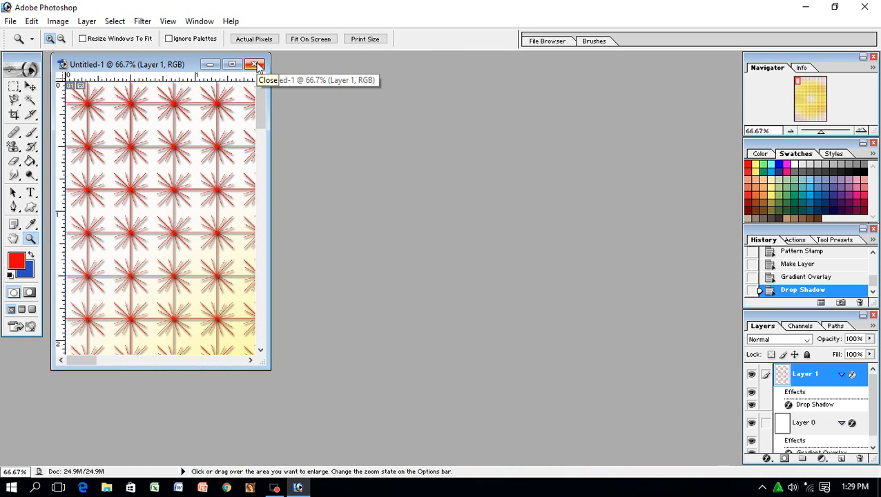
left_click(255, 64)
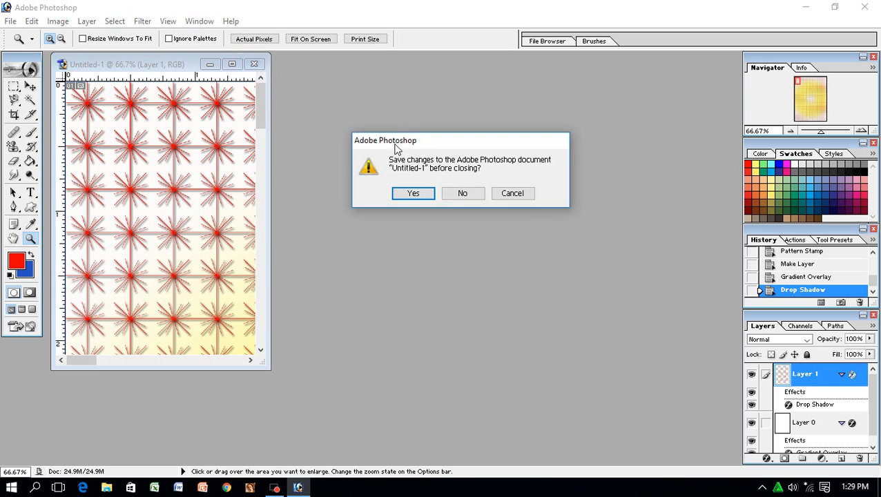
left_click(446, 197)
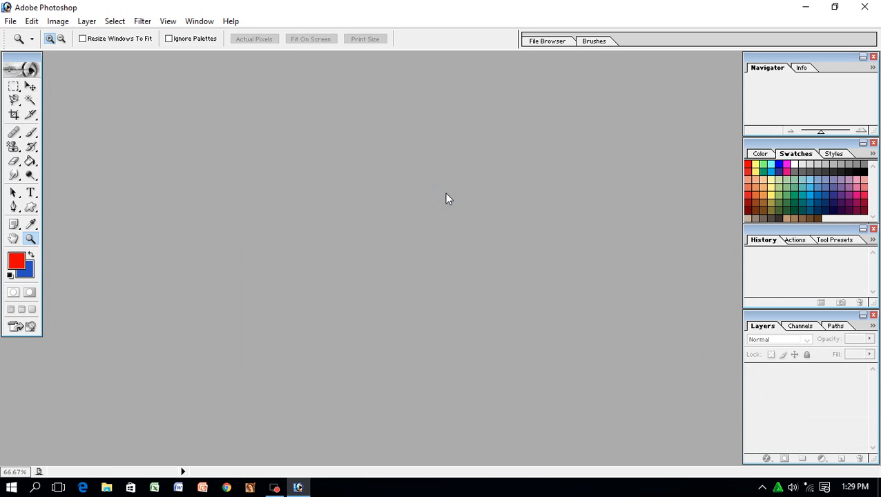
Step: Create a new white RGB document 1 inch wide and 1 inch high at 300 pixels/inch
left_click(10, 21)
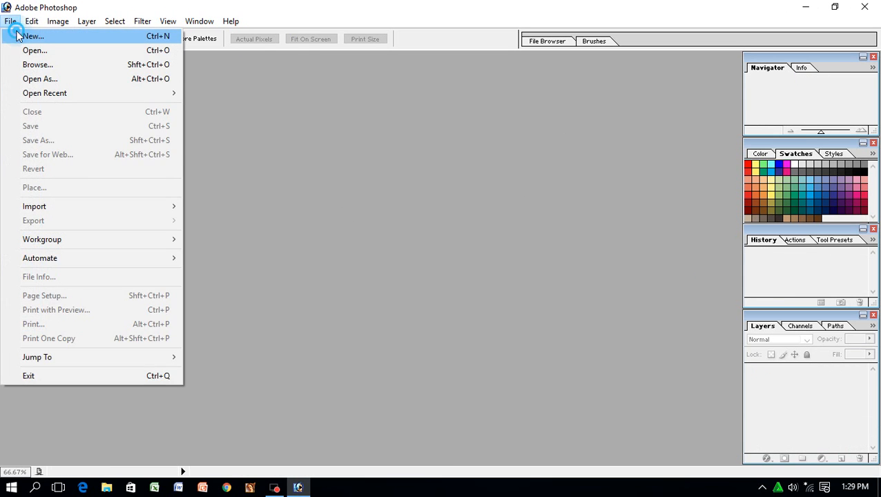
left_click(16, 33)
left_click(490, 208)
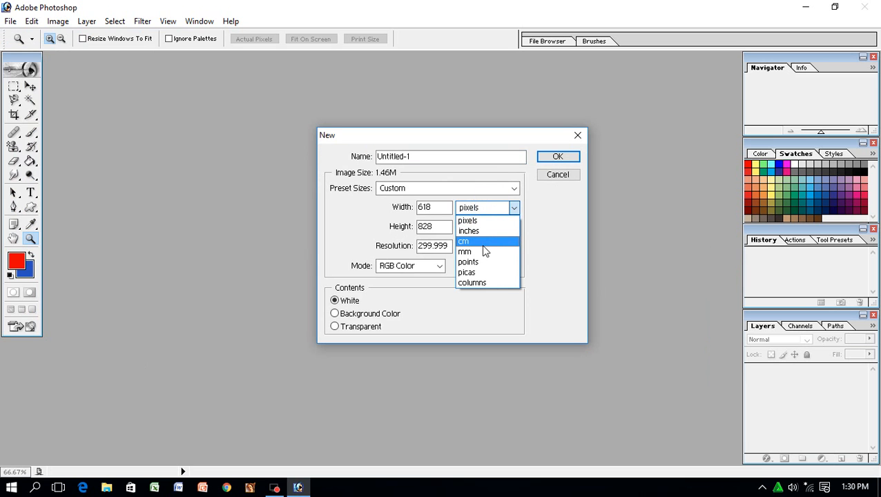
left_click(486, 231)
left_click(487, 229)
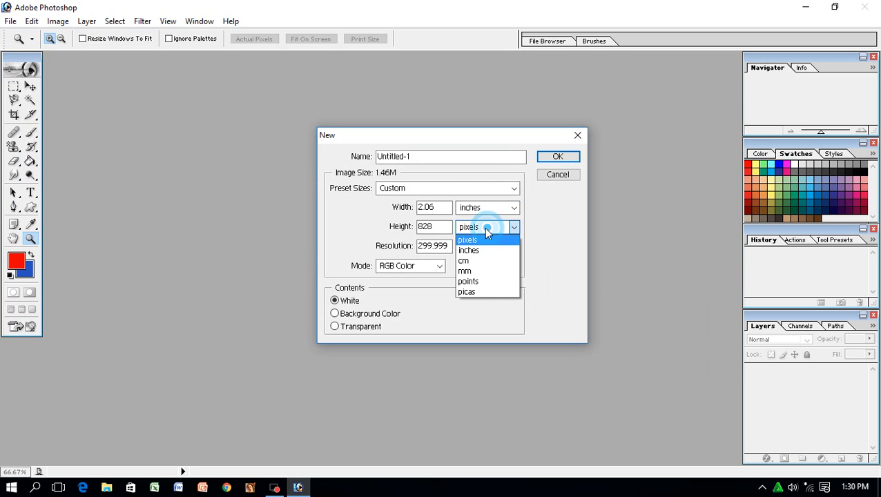
left_click(481, 251)
left_click(434, 207)
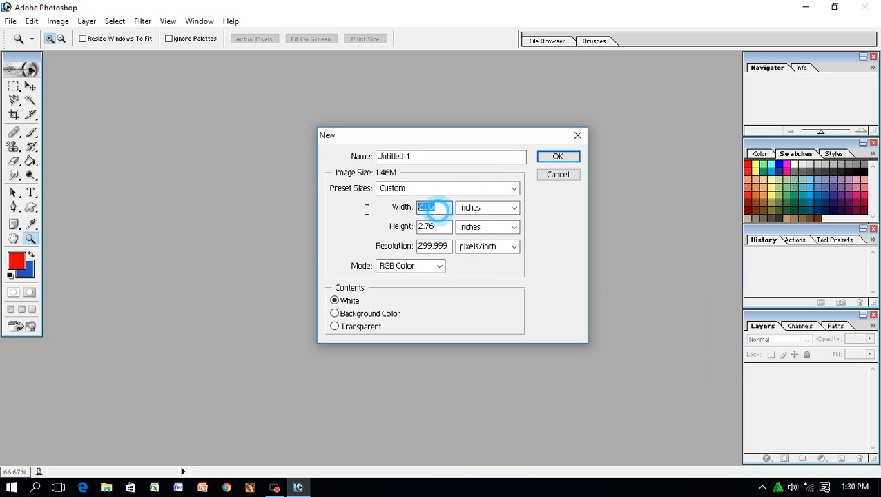
type("1")
double_click(435, 227)
type("1")
double_click(445, 246)
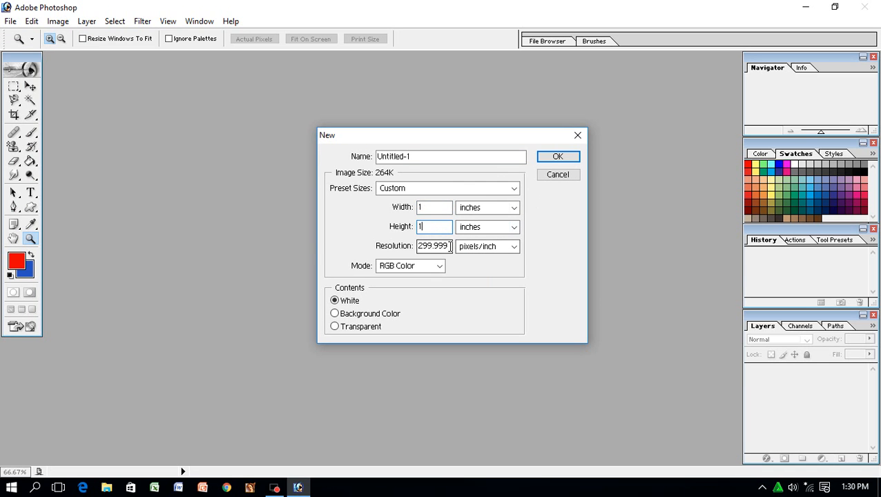
type("300")
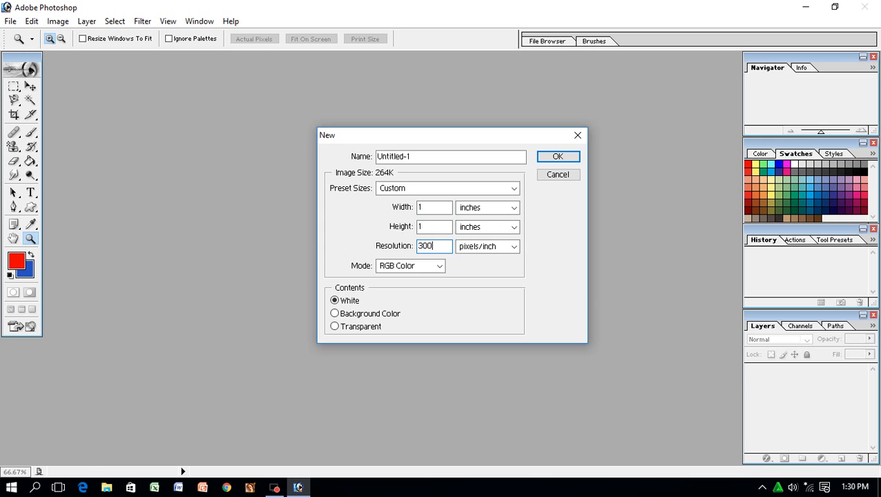
key("Return")
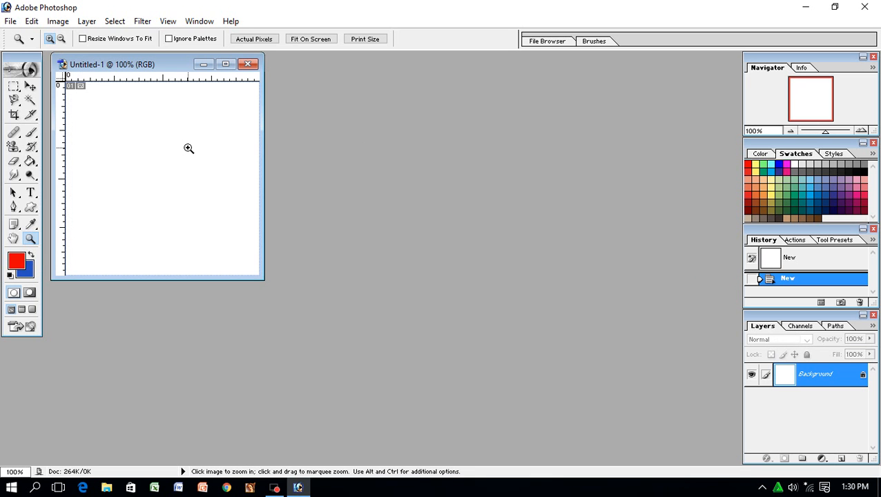
Step: Reset the foreground and background colors to black and white, and add a new layer above the background
key("d")
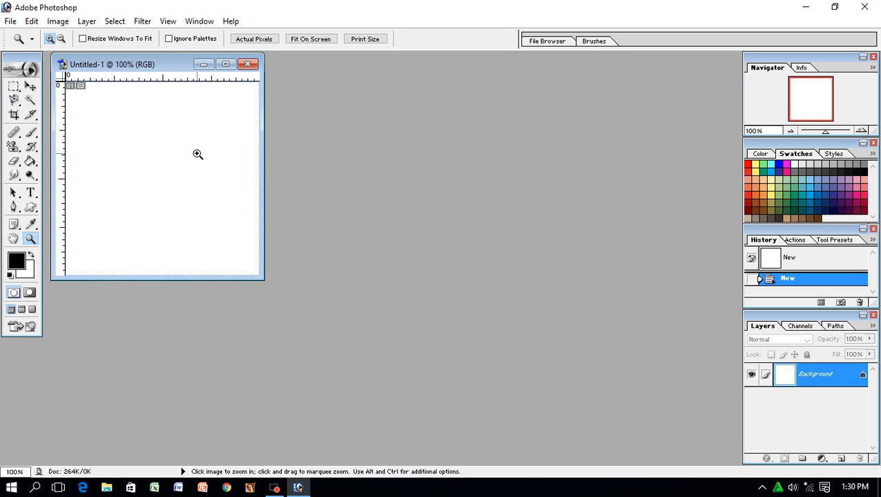
key("f")
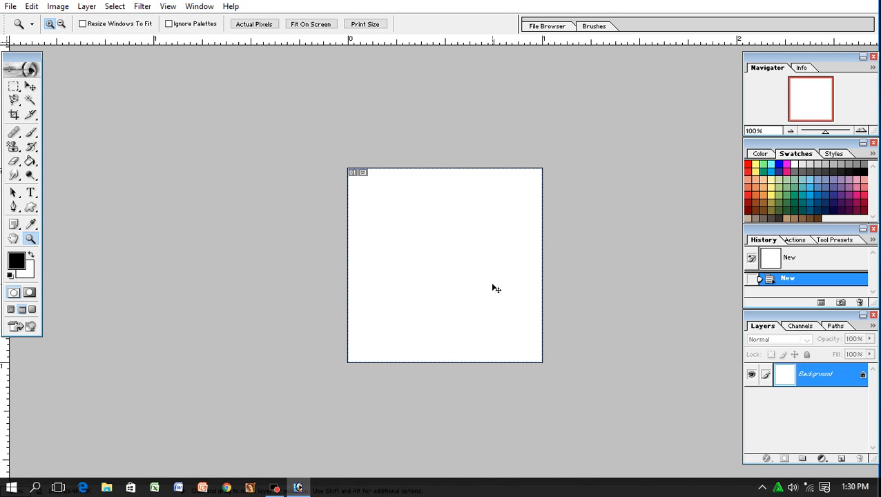
key("ctrl+plus")
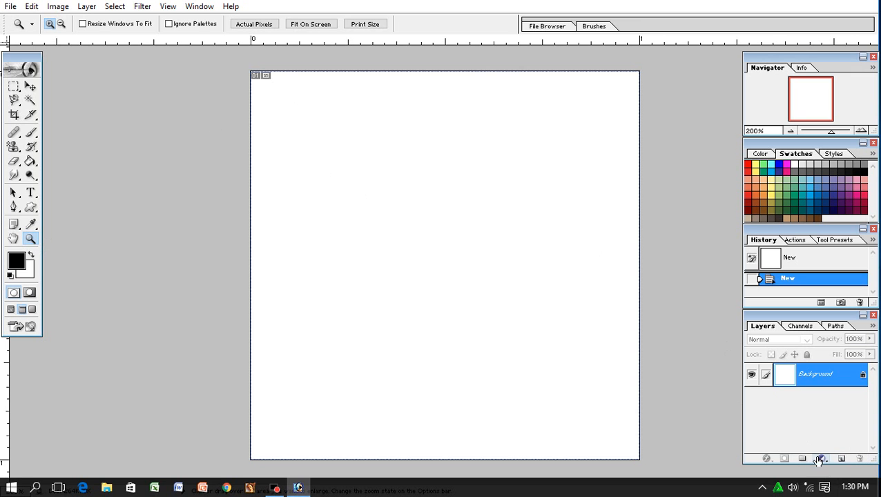
left_click(841, 460)
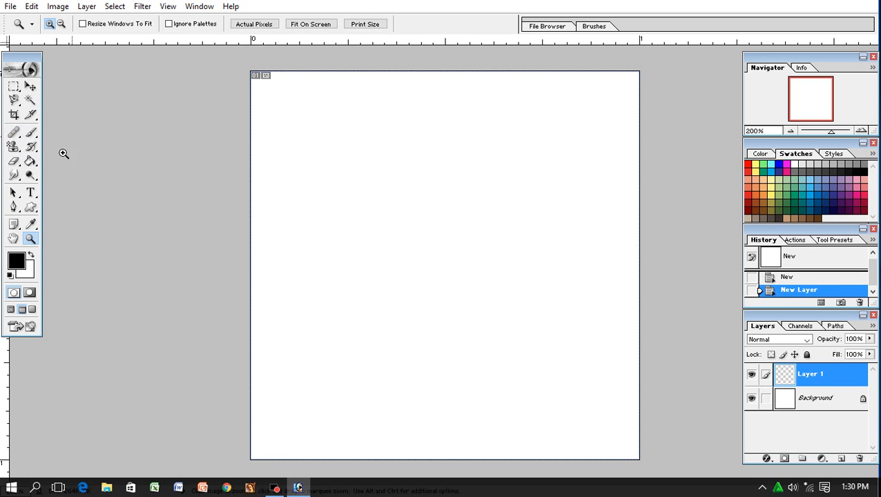
Step: Fill the new layer with the red star pattern using the Pattern Stamp tool and a 50 px brush
left_click(16, 147)
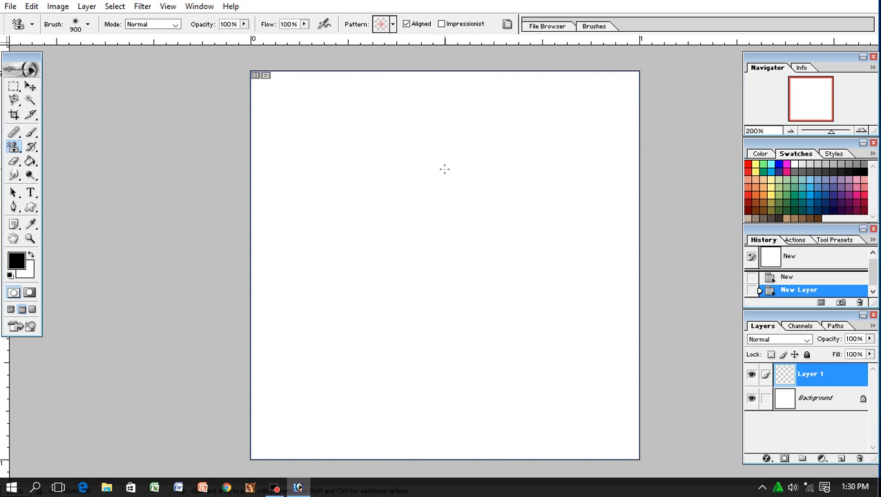
key("bracketleft")
key("bracketleft")
key("bracketleft")
key("bracketleft")
key("bracketleft")
key("bracketleft")
key("bracketleft")
key("bracketleft")
key("bracketleft")
key("bracketleft")
key("bracketleft")
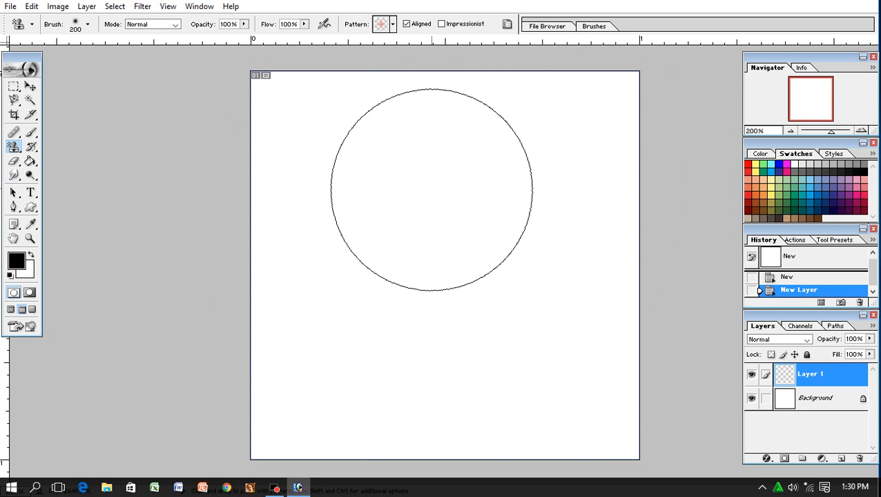
key("bracketleft")
key("bracketleft")
key("bracketleft")
key("bracketleft")
key("bracketleft")
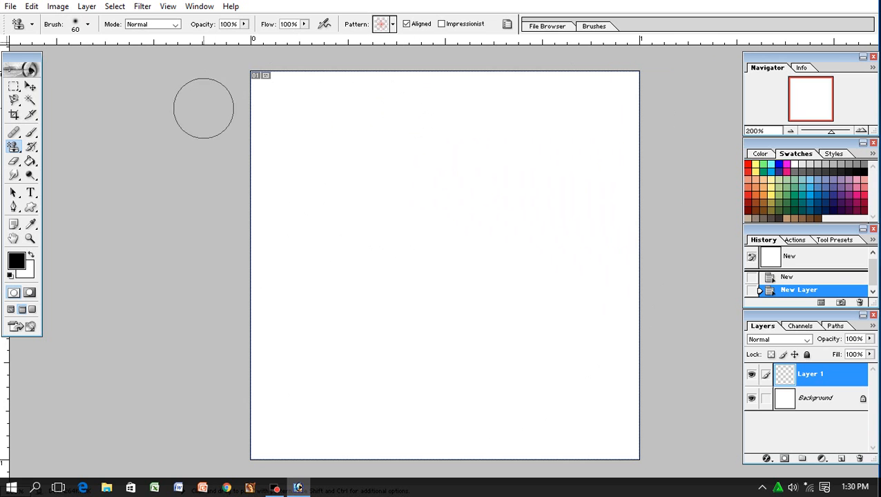
mouse_move(181, 88)
left_mouse_down()
mouse_move(478, 90)
mouse_move(626, 134)
mouse_move(261, 151)
mouse_move(641, 165)
mouse_move(437, 199)
mouse_move(641, 258)
mouse_move(311, 287)
mouse_move(656, 304)
mouse_move(724, 326)
mouse_move(163, 341)
mouse_move(633, 387)
mouse_move(167, 411)
mouse_move(702, 434)
mouse_move(176, 464)
left_mouse_up()
mouse_move(225, 134)
left_mouse_down()
mouse_move(562, 125)
mouse_move(609, 134)
mouse_move(196, 98)
mouse_move(344, 182)
mouse_move(468, 357)
mouse_move(445, 405)
left_mouse_up()
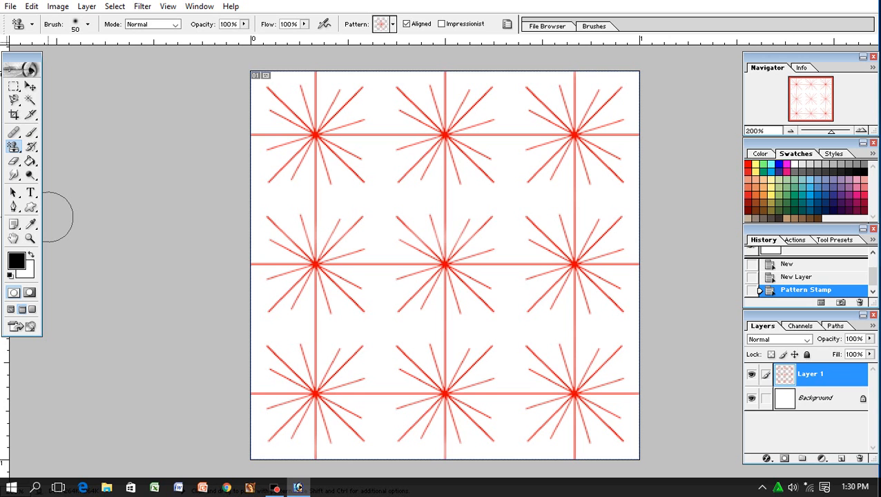
Step: Duplicate the star layer, rotate the copy about 33.1° and scale it proportionally to about 45.1% around its center
key("ctrl+j")
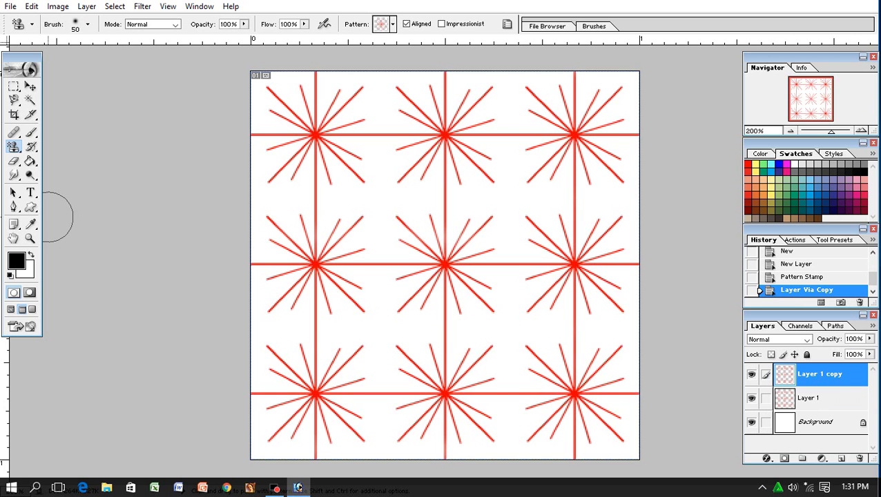
key("ctrl+t")
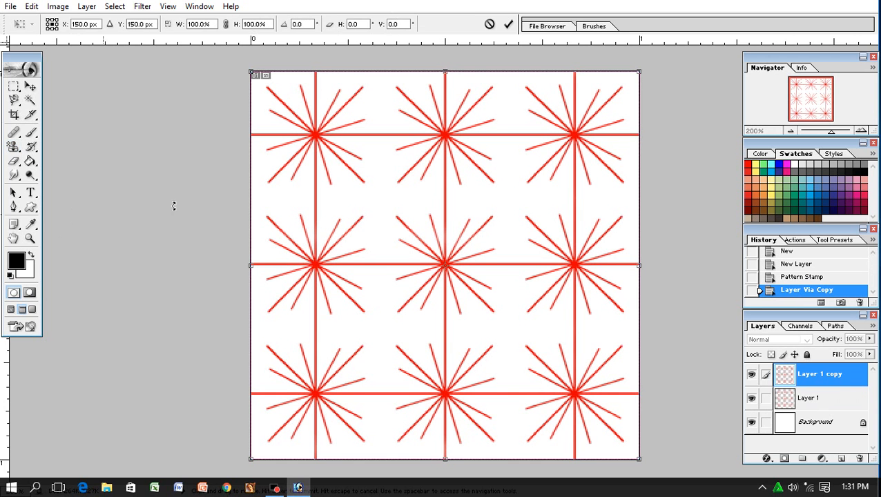
left_click_drag(650, 65, 739, 194)
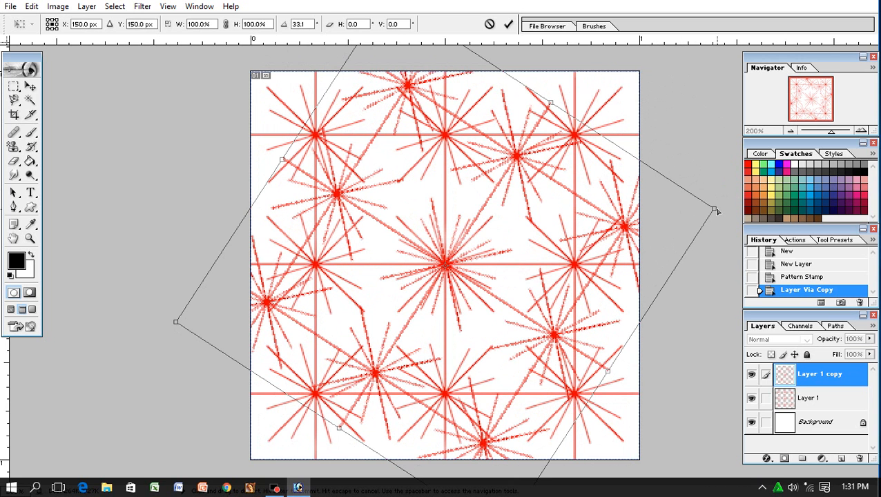
left_click_drag(716, 210, 573, 260)
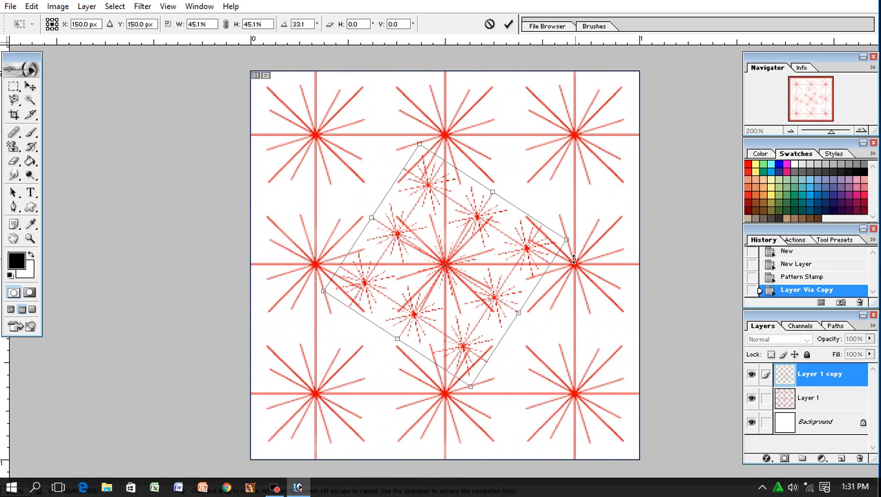
key("Return")
Step: Merge the transformed copy down into the original star layer and hide the white background
key("s")
key("ctrl+e")
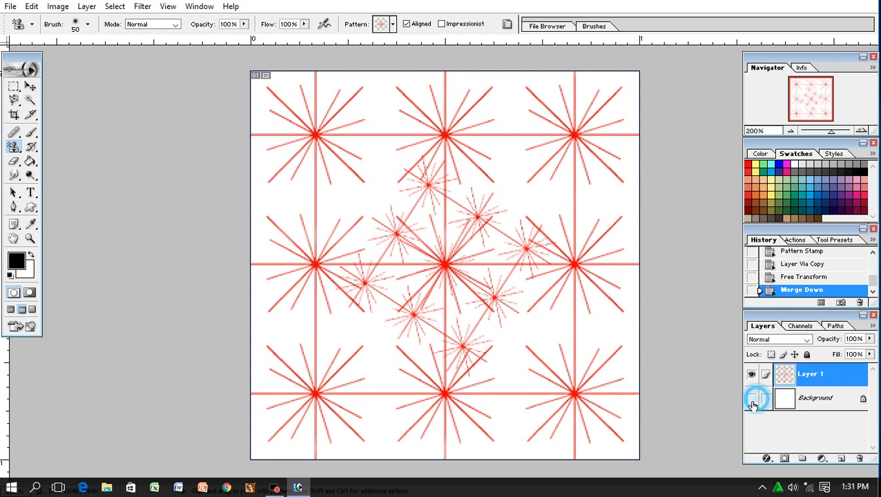
left_click(751, 398)
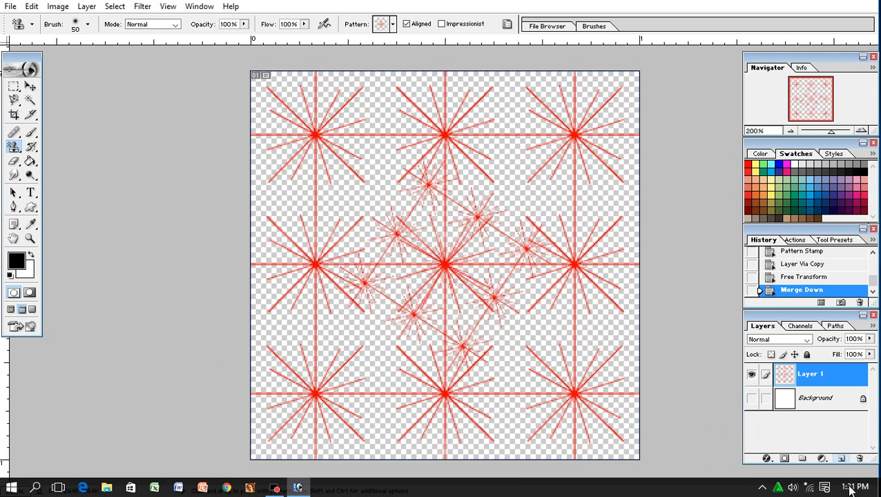
Step: Return to the standard window view and set the image resolution to 75 pixels/inch
left_click(11, 310)
right_click(126, 66)
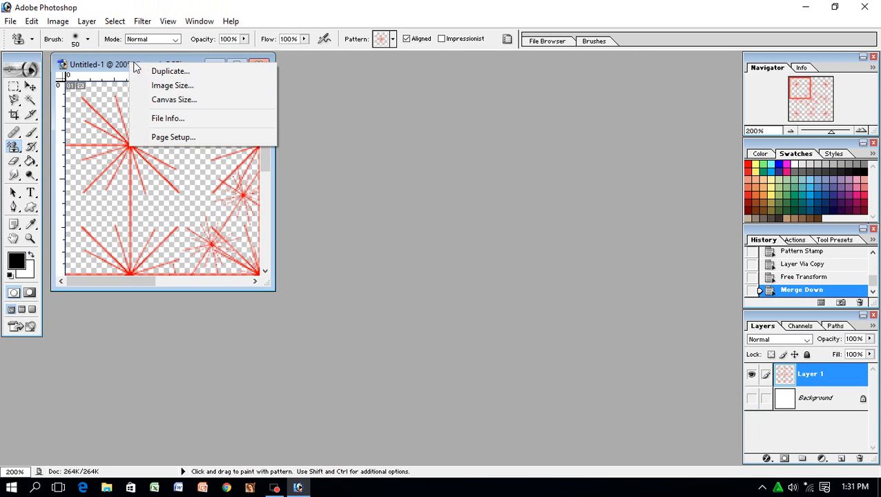
left_click(178, 85)
double_click(395, 287)
type("75")
key("Return")
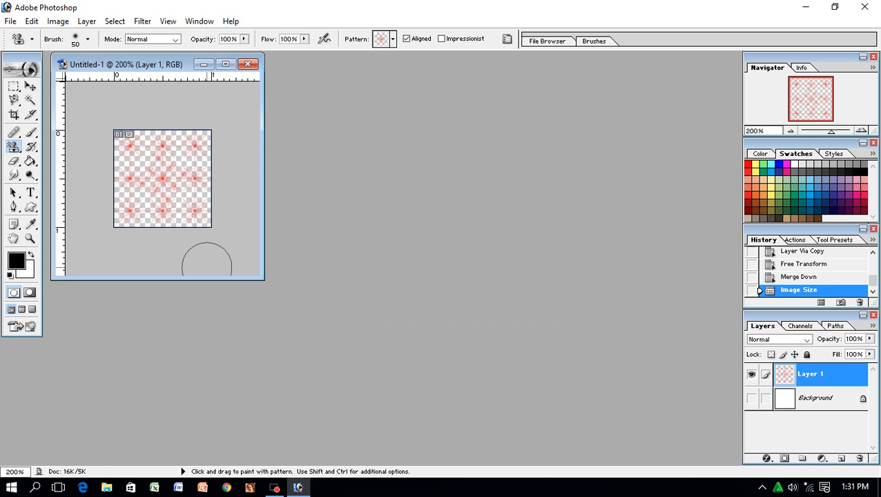
Step: Define the transparent star tile as a custom brush and enter the given name as its brush name
left_click(32, 22)
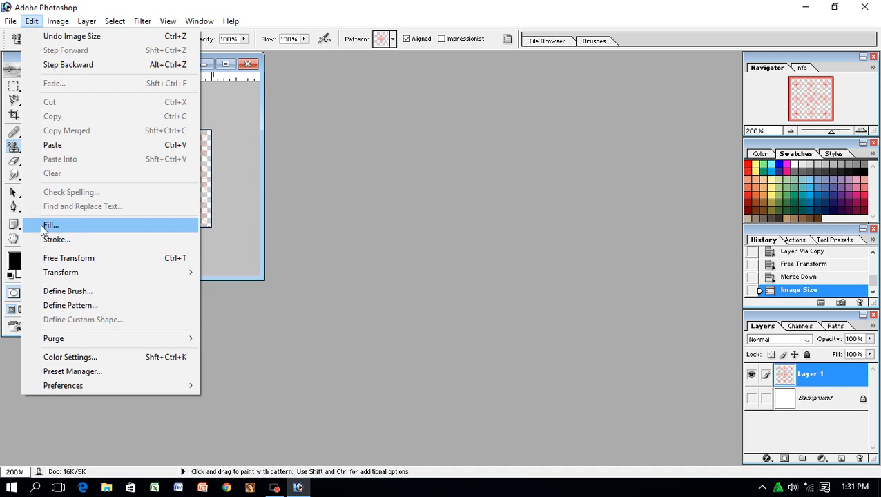
left_click(48, 298)
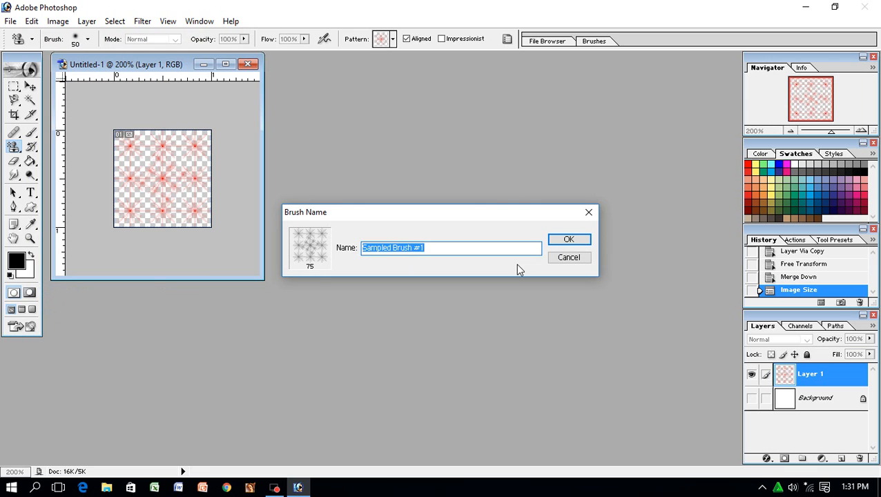
type("nahid")
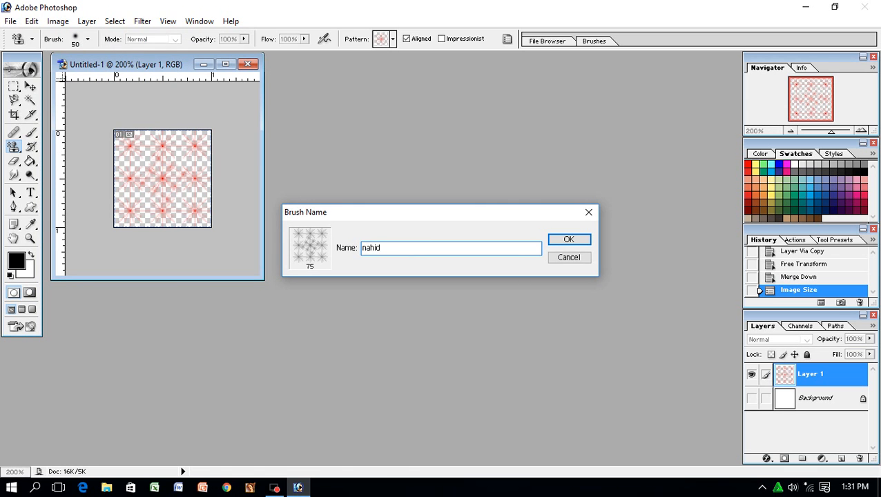
key("Return")
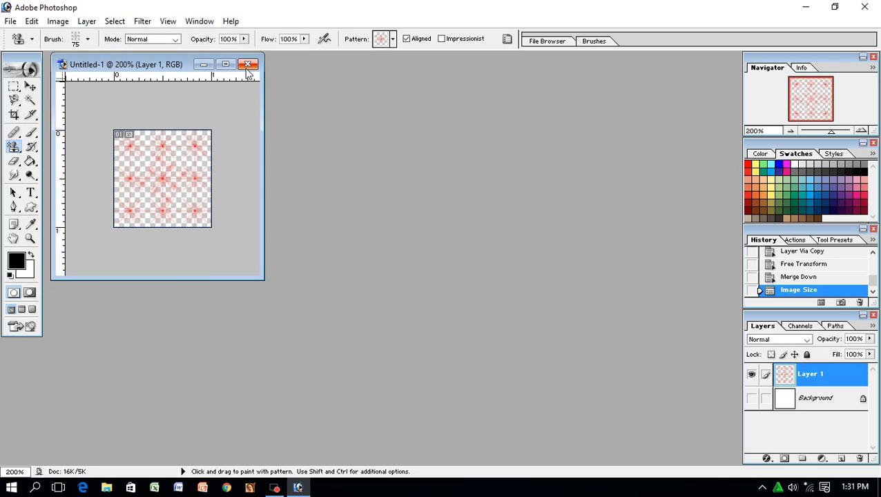
Step: Close the tile document without saving and create a white A4 RGB document at 300 pixels/inch, displayed in full screen mode
left_click(247, 65)
left_click(460, 193)
left_click(10, 21)
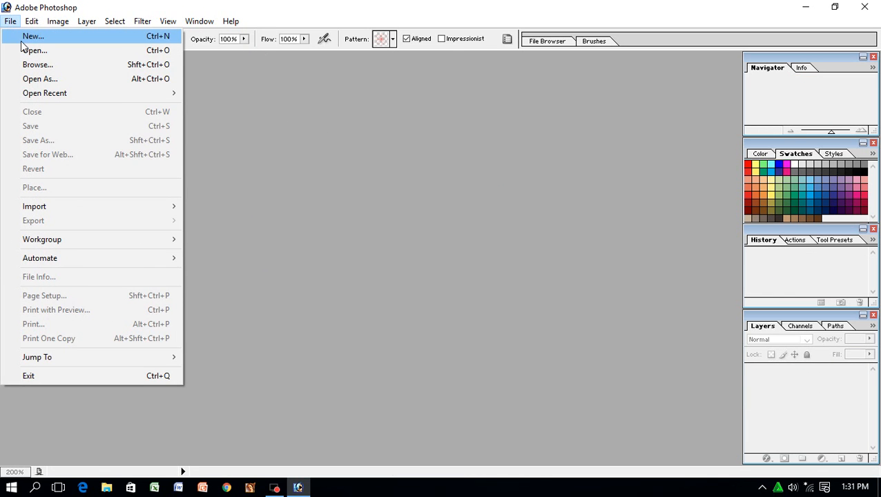
left_click(20, 36)
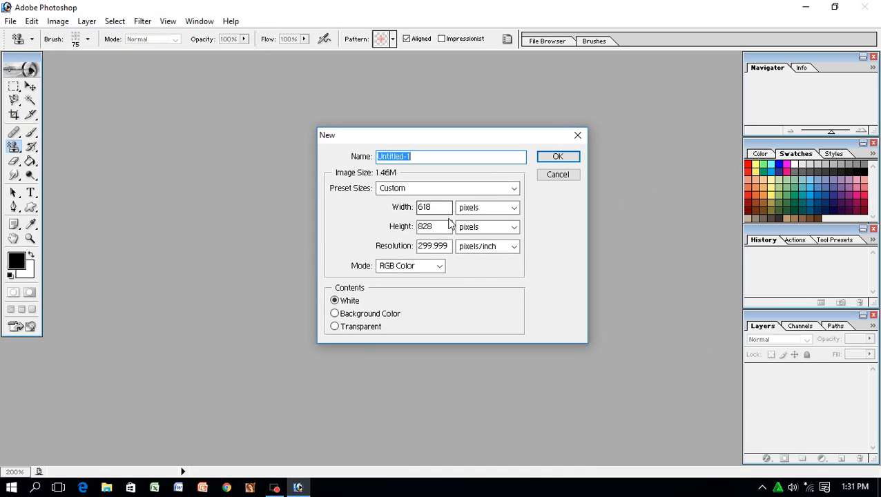
left_click(426, 189)
left_click(400, 285)
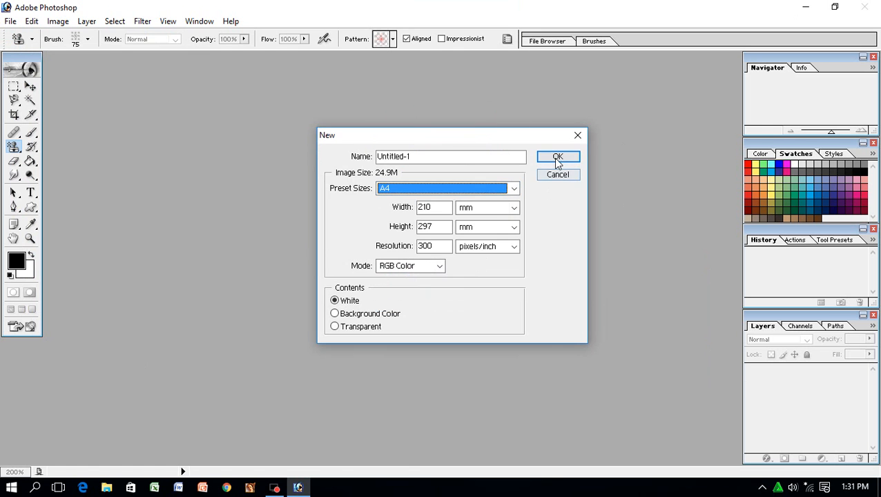
left_click(556, 159)
left_click(20, 310)
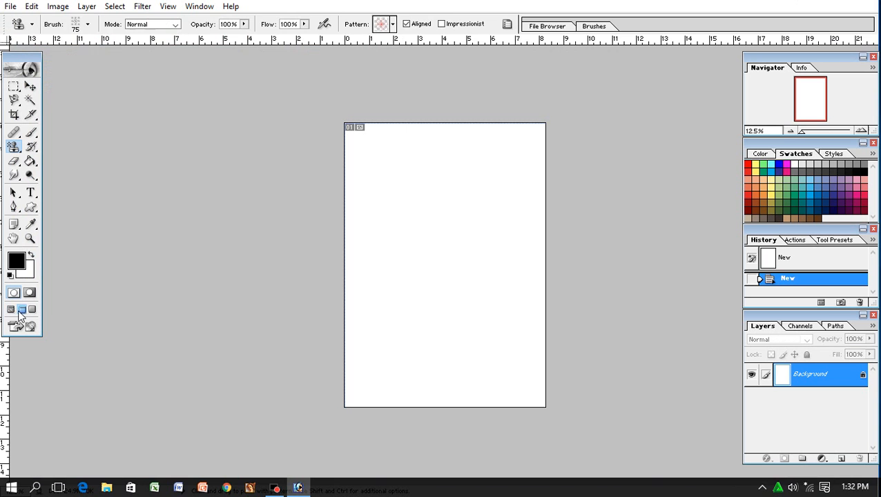
key("ctrl+plus")
key("ctrl+plus")
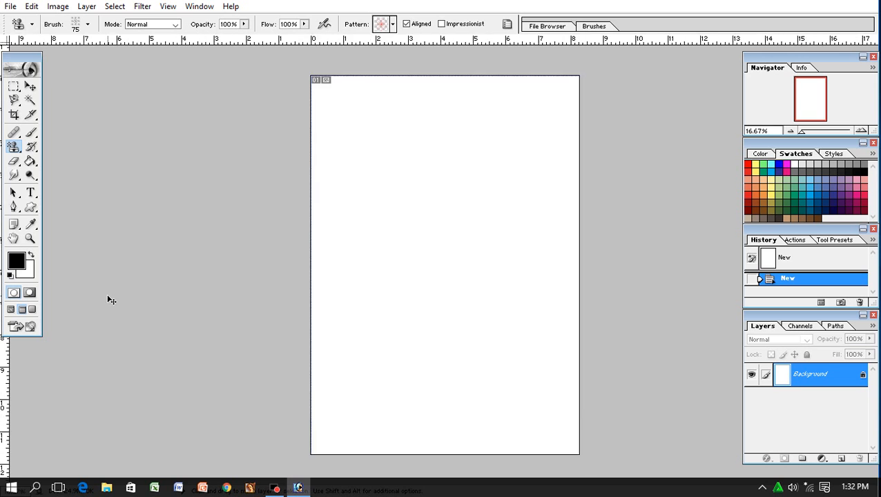
Step: Paint two freehand black strokes across the upper part of the page with the soft 100 px Brush
left_click(30, 134)
mouse_move(308, 129)
left_mouse_down()
mouse_move(411, 124)
mouse_move(450, 154)
left_mouse_up()
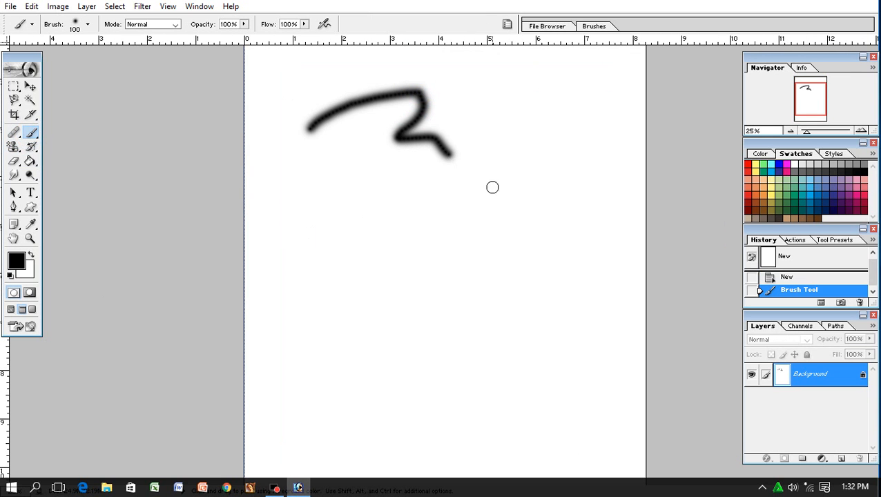
mouse_move(479, 116)
left_mouse_down()
mouse_move(530, 189)
mouse_move(587, 212)
left_mouse_up()
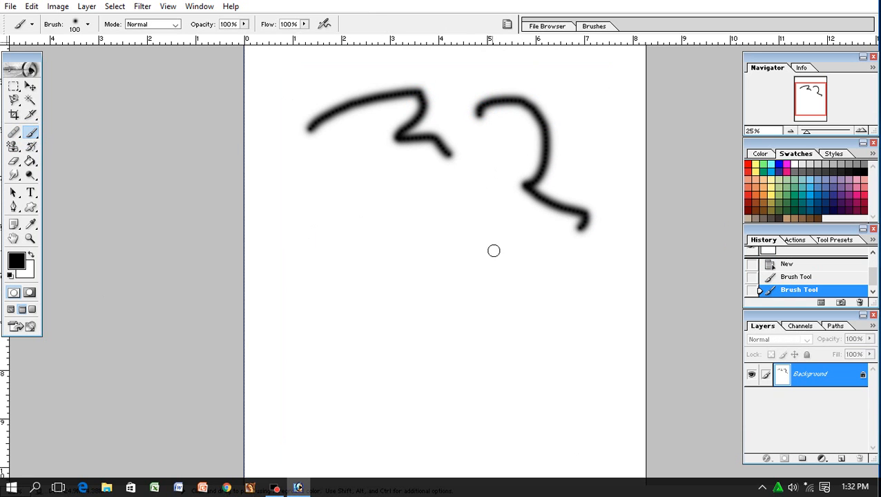
Step: Select the newly defined 75 px star brush and paint a looping black stroke below the soft strokes
right_click(451, 216)
left_click_drag(596, 293, 601, 361)
left_click(520, 349)
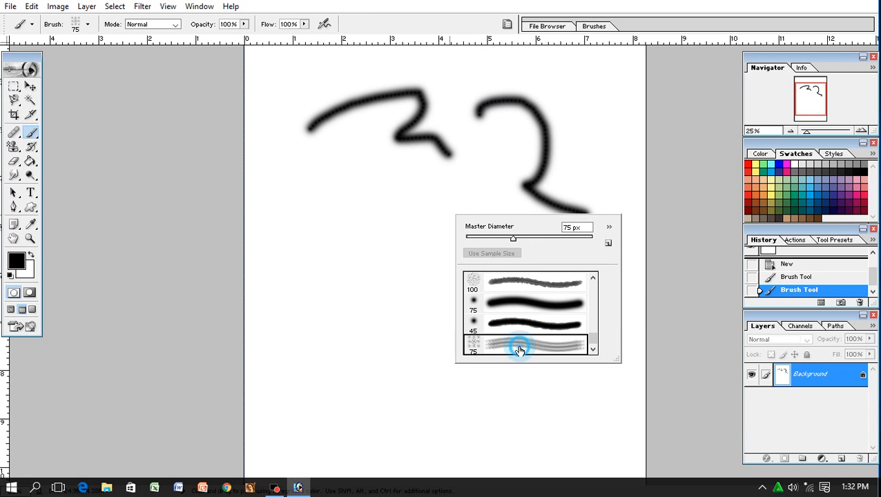
left_click(99, 317)
mouse_move(309, 235)
left_mouse_down()
mouse_move(324, 202)
mouse_move(360, 208)
mouse_move(397, 293)
mouse_move(439, 280)
mouse_move(433, 232)
mouse_move(410, 221)
mouse_move(444, 255)
mouse_move(472, 219)
left_mouse_up()
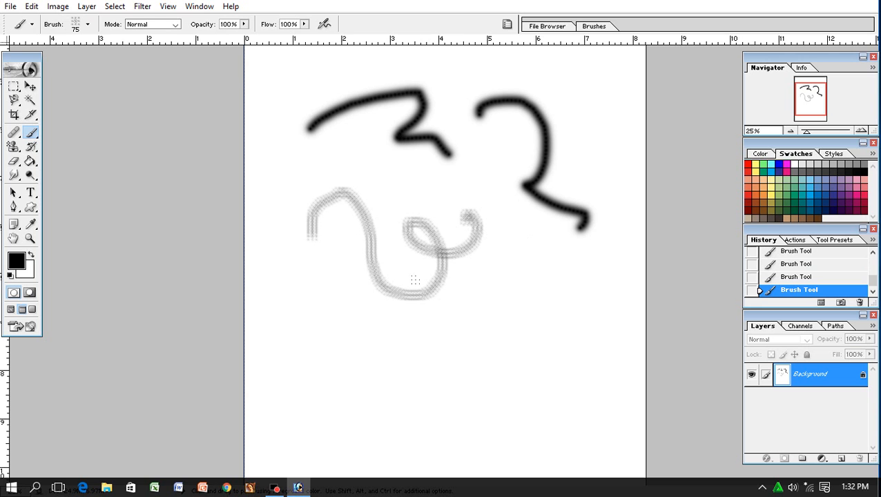
Step: Enlarge the star brush to 800 px and stamp it once in black on the page's lower left area
key("bracketright")
key("bracketright")
key("bracketright")
key("bracketright")
key("bracketright")
key("bracketright")
key("bracketright")
key("bracketright")
key("bracketright")
key("bracketright")
key("bracketright")
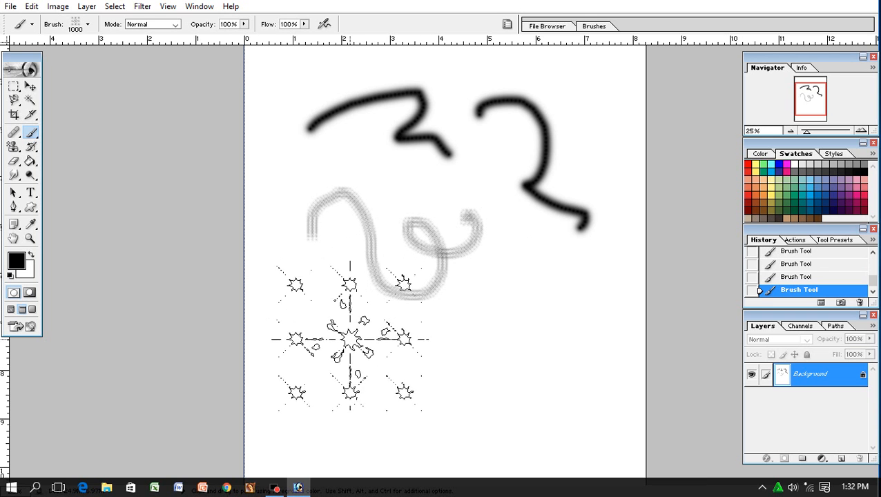
left_click(335, 353)
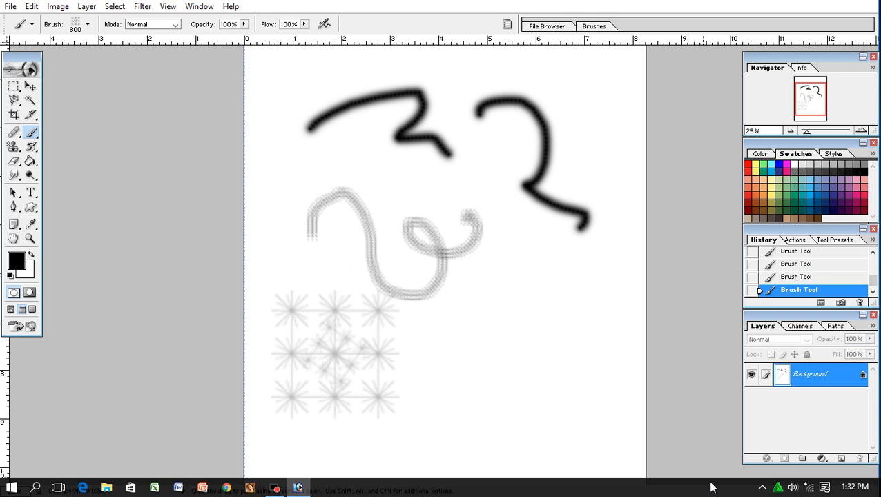
Step: Cover most of the page with 800 px star brush strokes in black and paint over them in purple
mouse_move(465, 394)
left_mouse_down()
mouse_move(521, 348)
mouse_move(533, 351)
left_mouse_up()
mouse_move(569, 438)
left_mouse_down()
mouse_move(320, 250)
mouse_move(536, 216)
mouse_move(607, 183)
mouse_move(282, 141)
mouse_move(442, 82)
mouse_move(314, 79)
mouse_move(269, 89)
left_mouse_up()
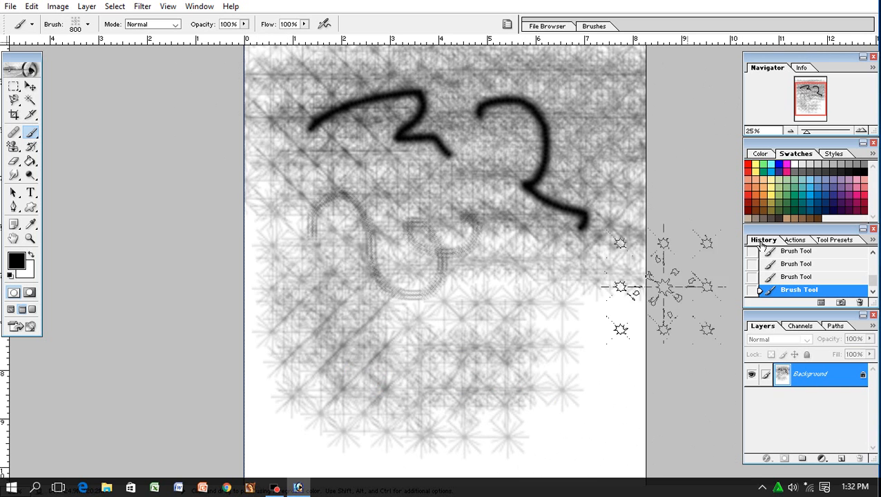
left_click(840, 195)
mouse_move(589, 364)
left_mouse_down()
mouse_move(167, 334)
mouse_move(177, 318)
mouse_move(639, 262)
mouse_move(211, 202)
mouse_move(460, 142)
mouse_move(525, 111)
mouse_move(611, 174)
left_mouse_up()
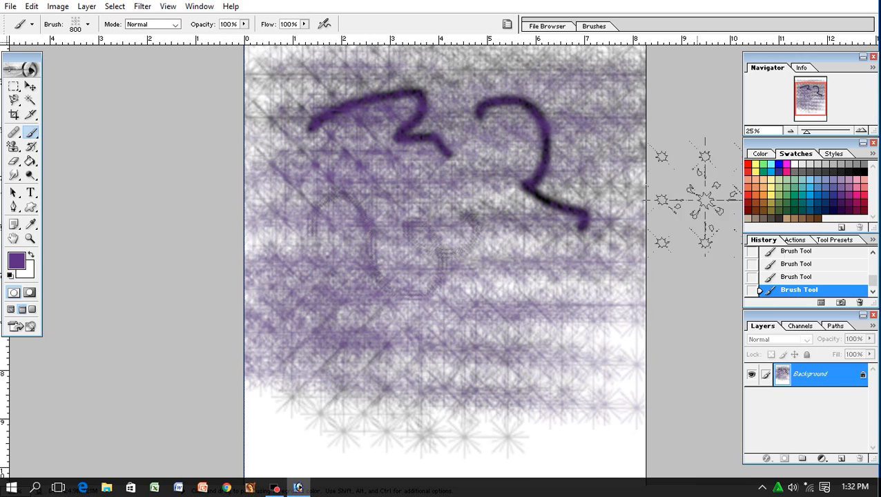
Step: Enable Color Dynamics for the star brush
left_click(592, 27)
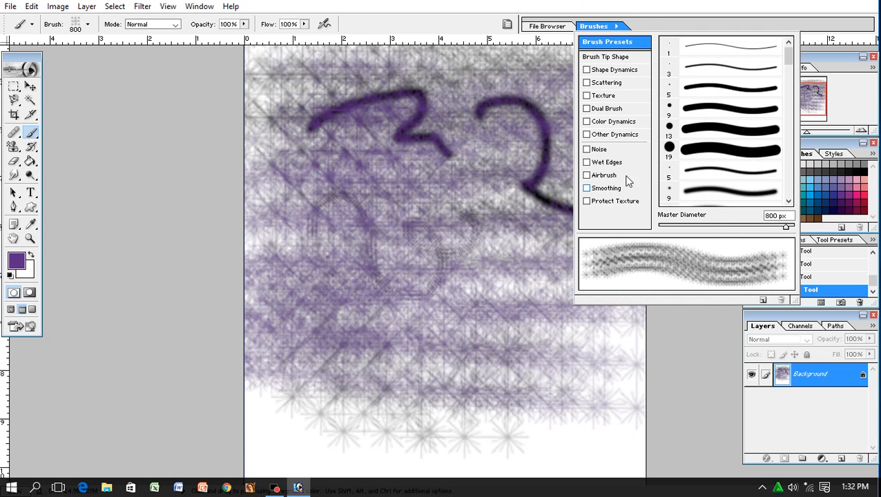
left_click(623, 122)
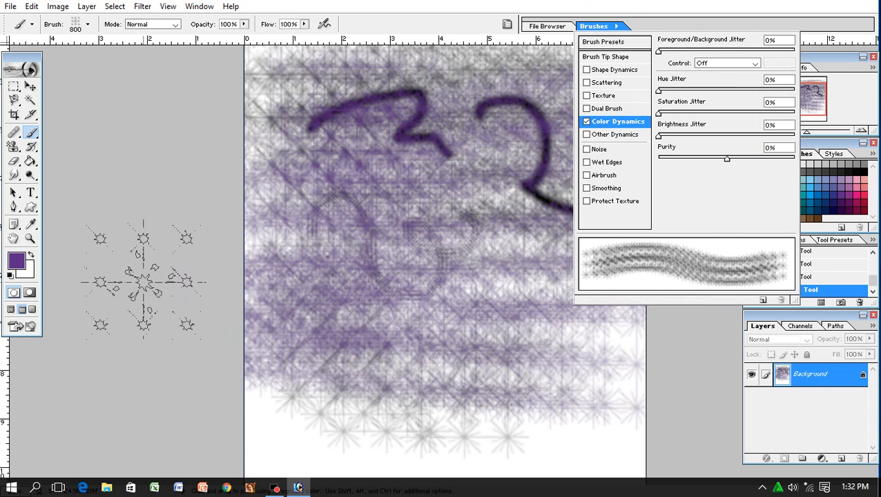
left_click(141, 276)
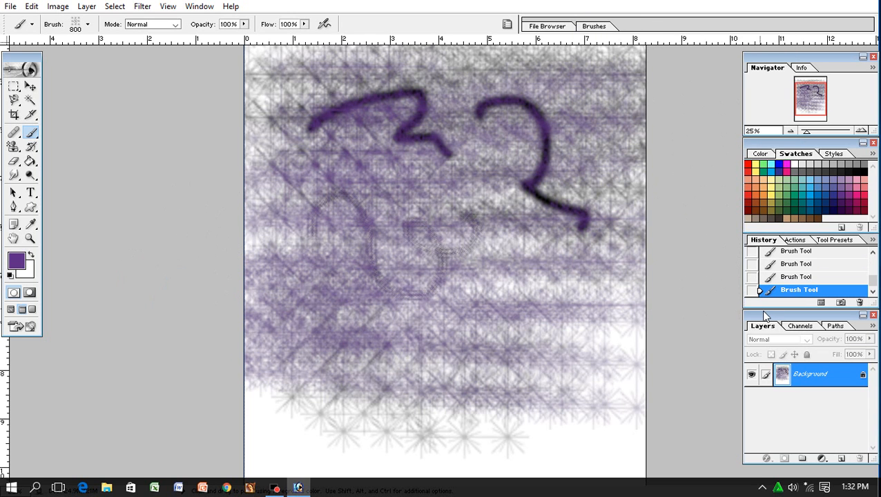
Step: Clear the whole canvas and paint fresh curved strokes in purple and dark teal with the star brush at 600 px
key("ctrl+a")
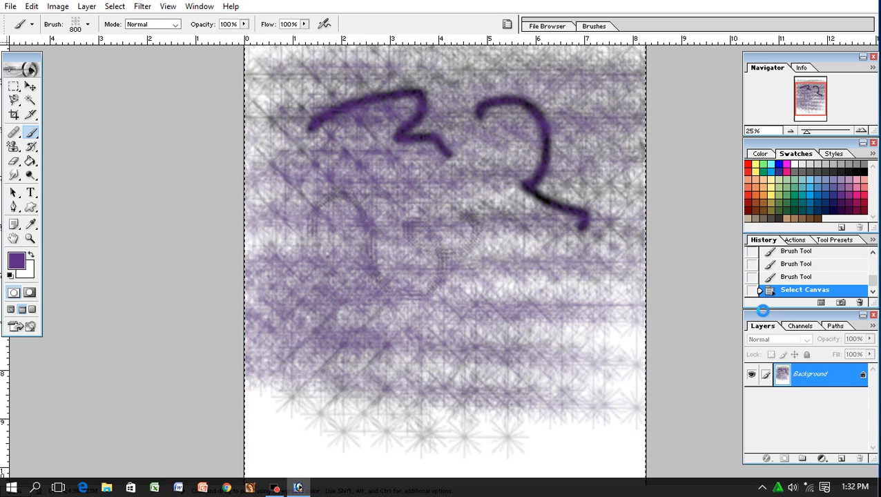
key("Delete")
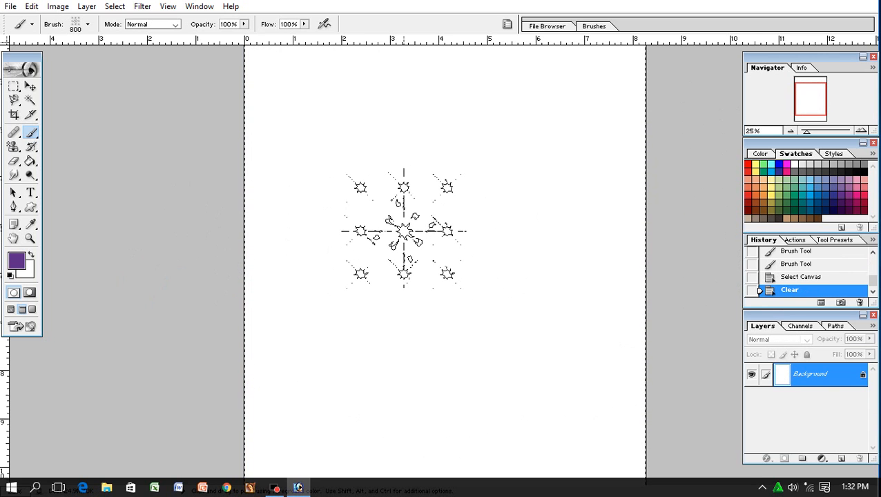
key("bracketleft")
key("bracketleft")
left_click(374, 313)
mouse_move(374, 313)
left_mouse_down()
mouse_move(344, 128)
mouse_move(497, 221)
mouse_move(561, 376)
left_mouse_up()
left_click(786, 212)
mouse_move(518, 222)
left_mouse_down()
mouse_move(546, 123)
mouse_move(449, 99)
mouse_move(400, 202)
mouse_move(587, 65)
left_mouse_up()
Step: Enable Other Dynamics for the star brush and paint dark teal strokes over most of the page
left_click(584, 27)
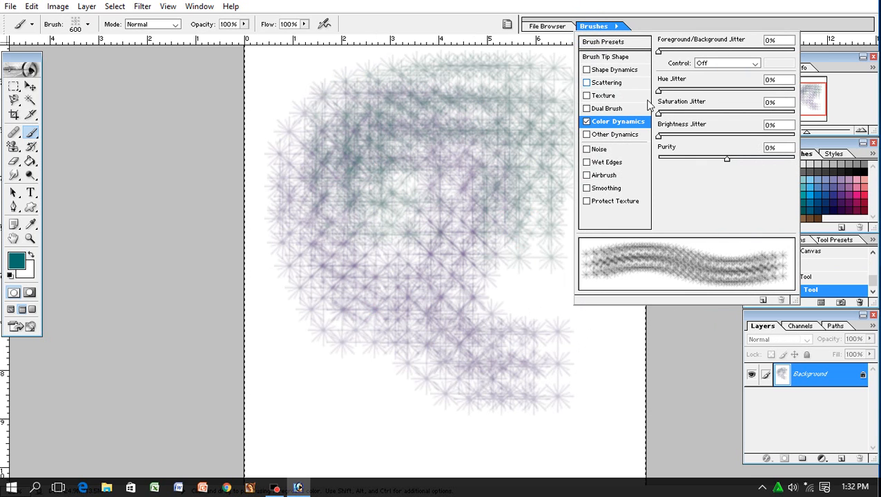
left_click(611, 136)
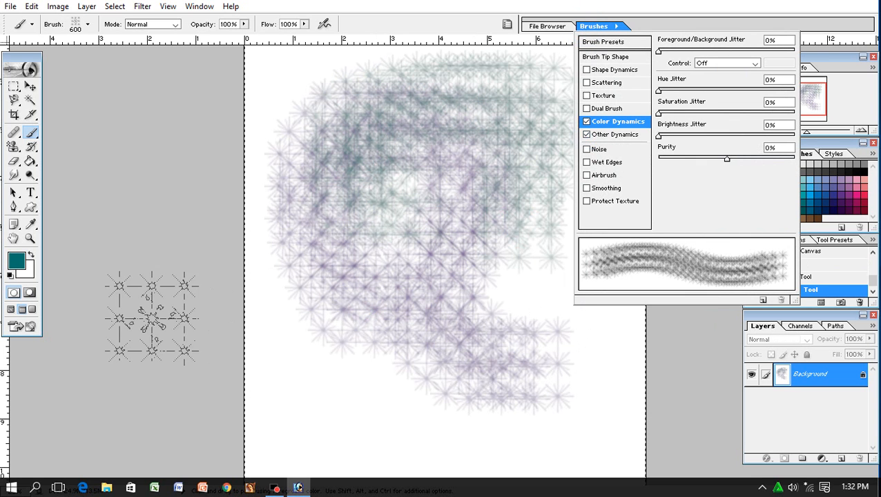
left_click(184, 311)
mouse_move(373, 412)
left_mouse_down()
mouse_move(456, 355)
mouse_move(569, 203)
mouse_move(437, 163)
mouse_move(361, 279)
mouse_move(461, 292)
mouse_move(487, 156)
mouse_move(378, 111)
mouse_move(282, 205)
mouse_move(333, 241)
mouse_move(575, 290)
mouse_move(366, 82)
mouse_move(317, 196)
mouse_move(706, 181)
mouse_move(421, 109)
mouse_move(415, 435)
mouse_move(621, 379)
mouse_move(434, 359)
mouse_move(382, 397)
mouse_move(500, 396)
mouse_move(665, 349)
left_mouse_up()
Step: Open the brush preset picker on the canvas
right_click(570, 169)
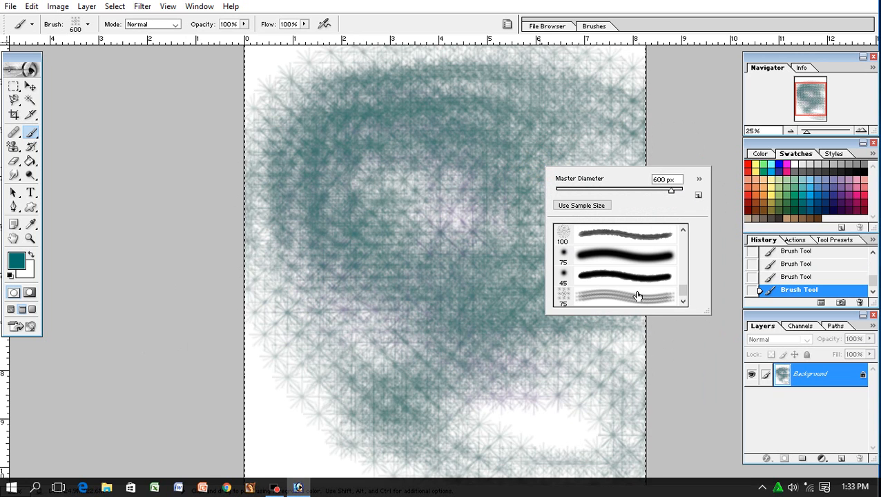